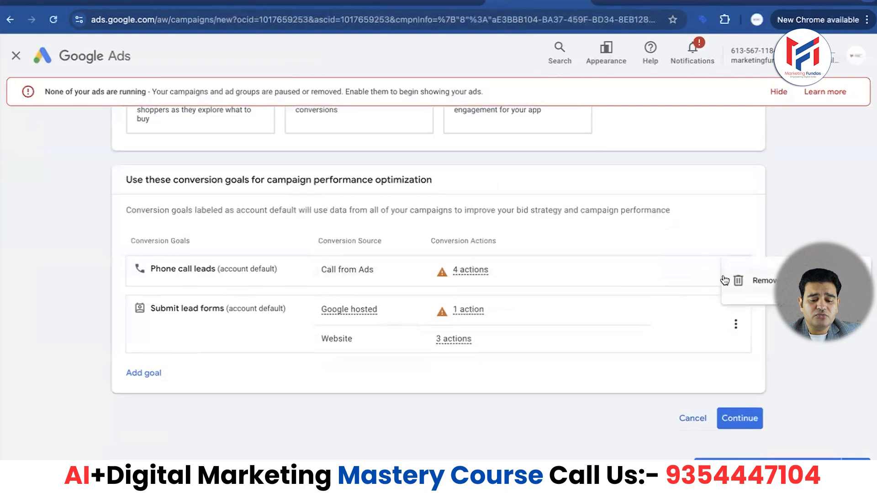
- Remove the Phone call leads goal from the campaign's conversion goals and hide the alert about ads not running
click(737, 280)
click(556, 298)
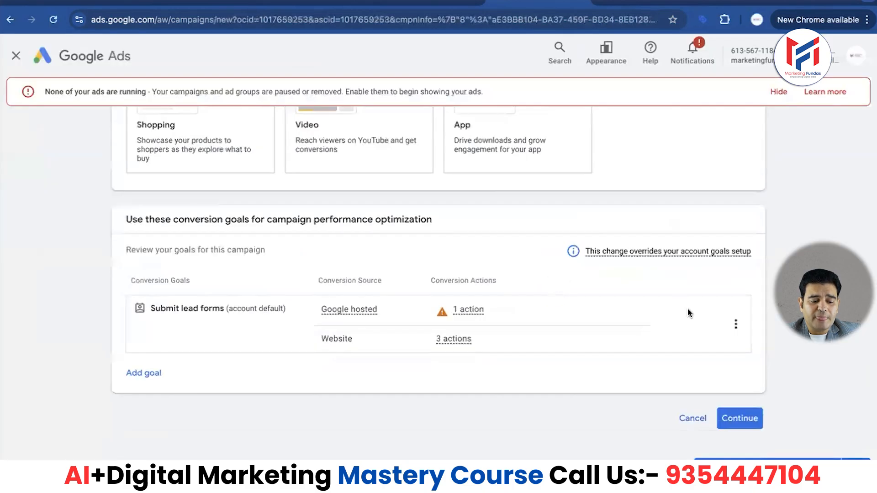
click(737, 324)
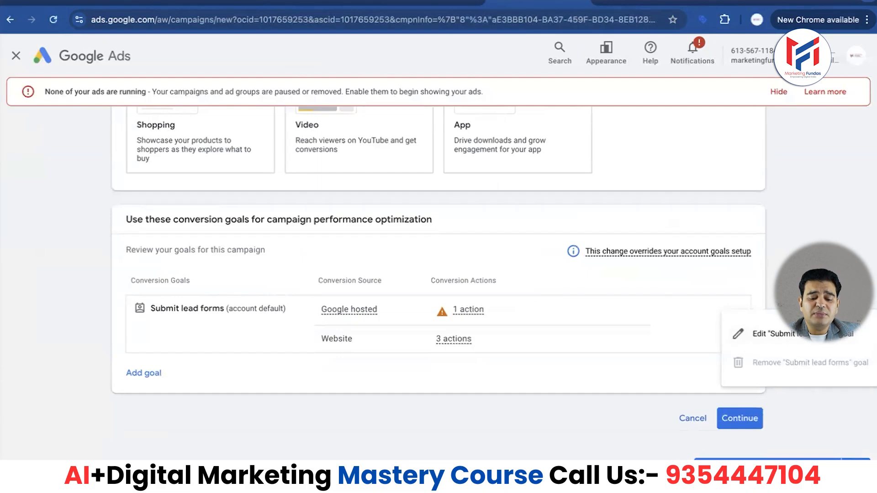
click(688, 343)
mouse_move(487, 341)
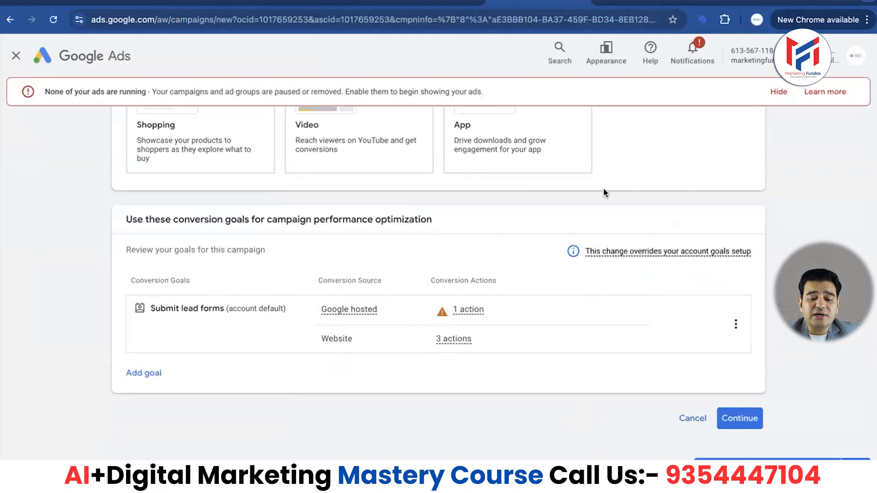
click(779, 91)
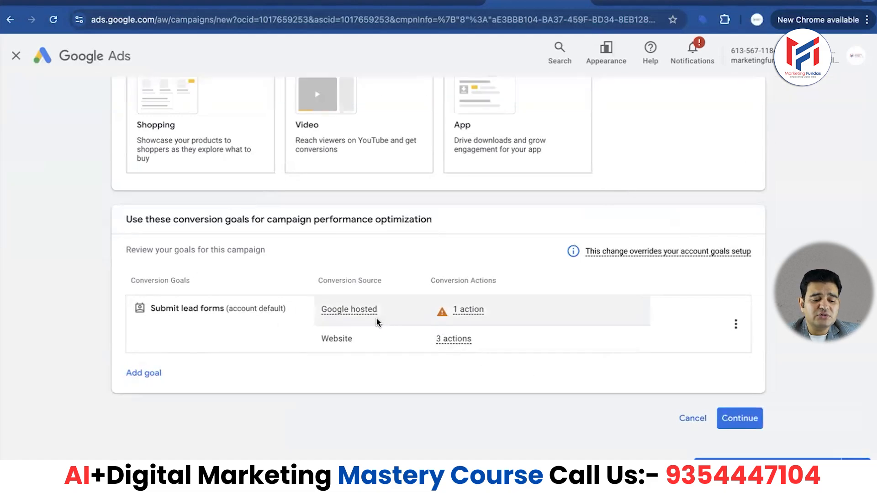
click(724, 424)
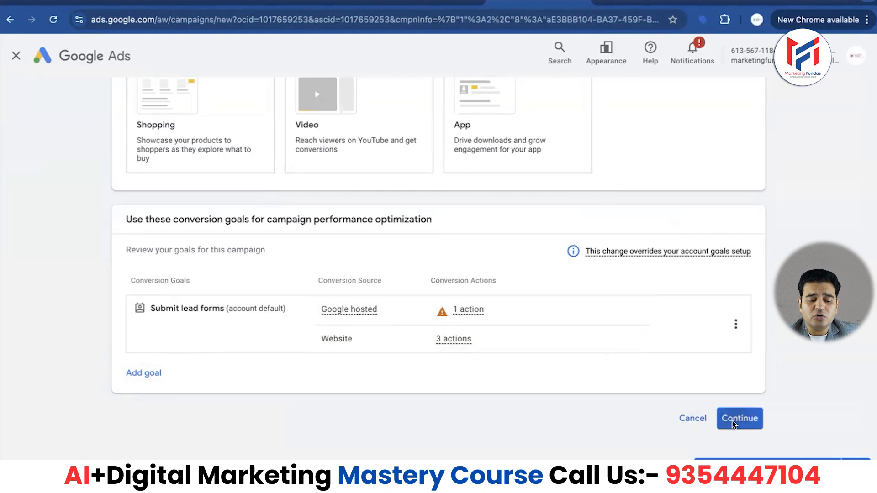
click(264, 366)
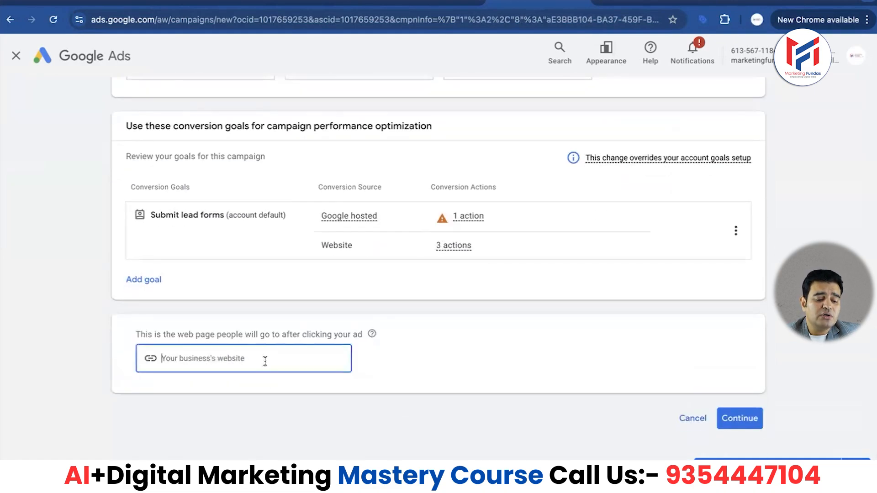
click(623, 3)
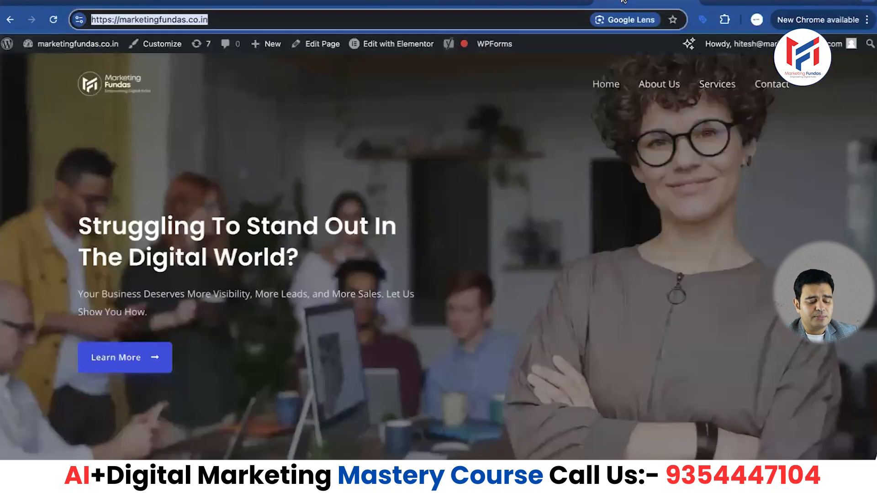
key(ctrl+c)
click(533, 3)
key(ctrl+v)
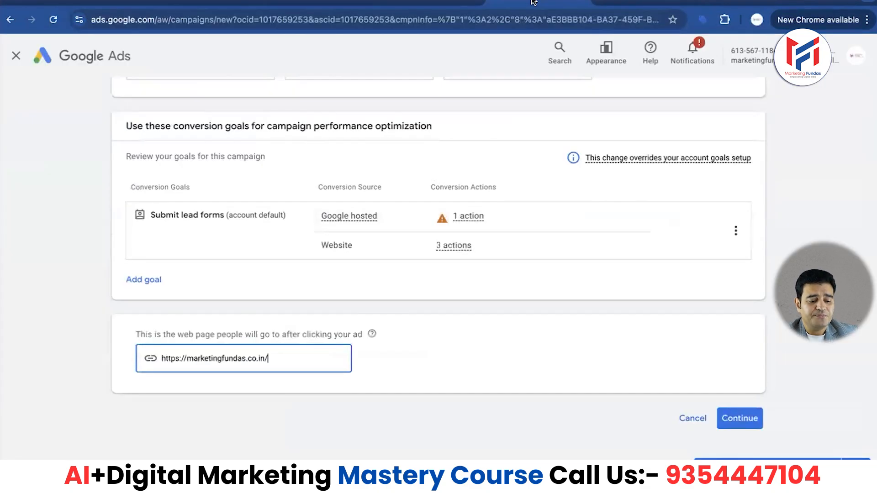
click(742, 417)
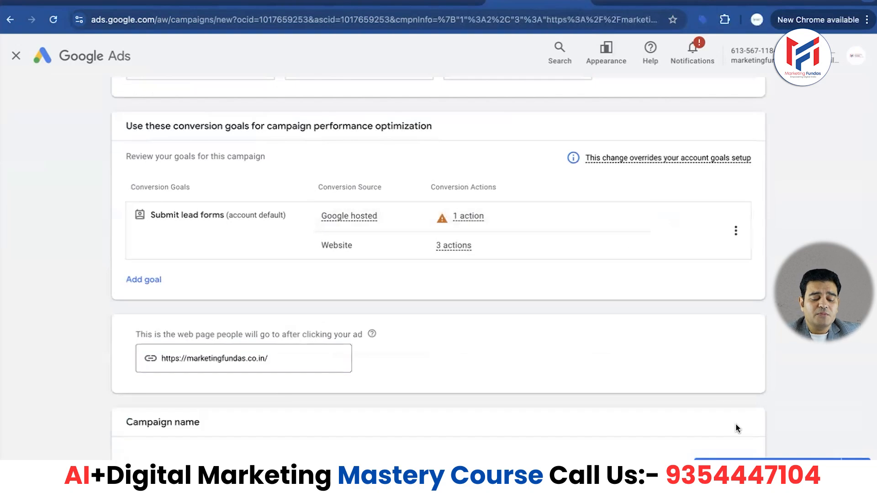
- Name the campaign "Display-ads placement MF leads 7 feb" and start it as a new campaign instead of a saved draft
click(260, 345)
key(BackSpace)
text(ads )
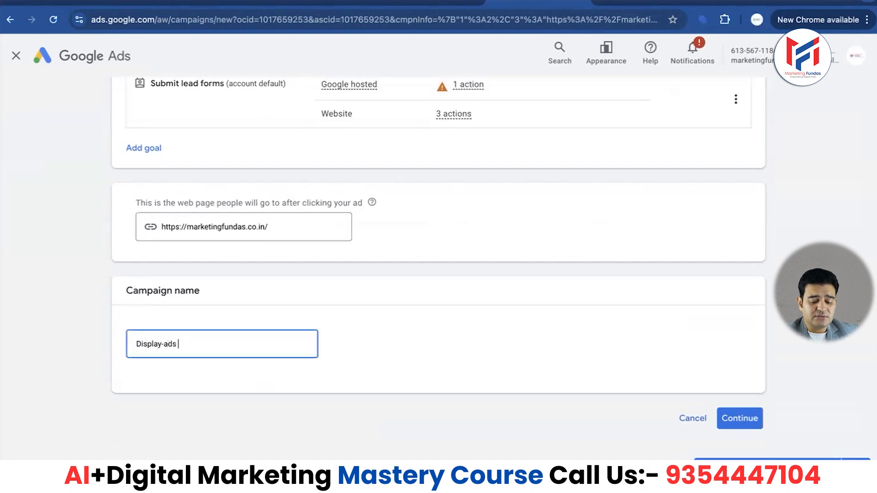
text(placement MF)
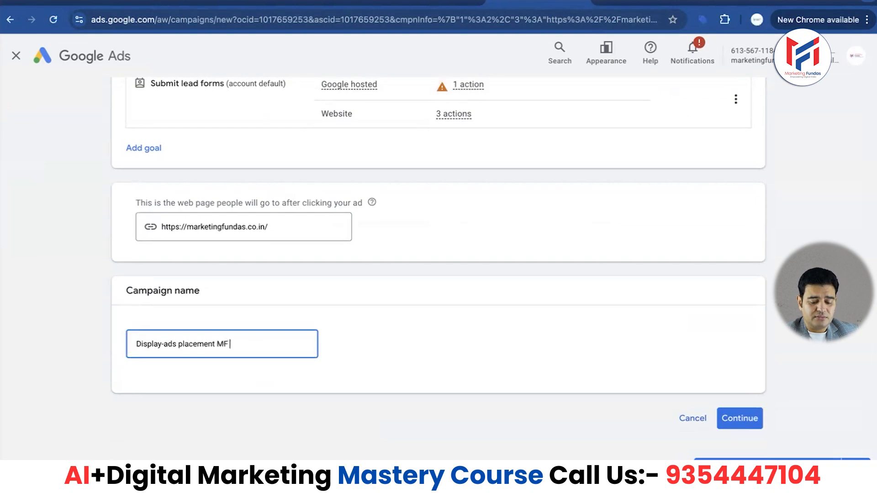
text(leads)
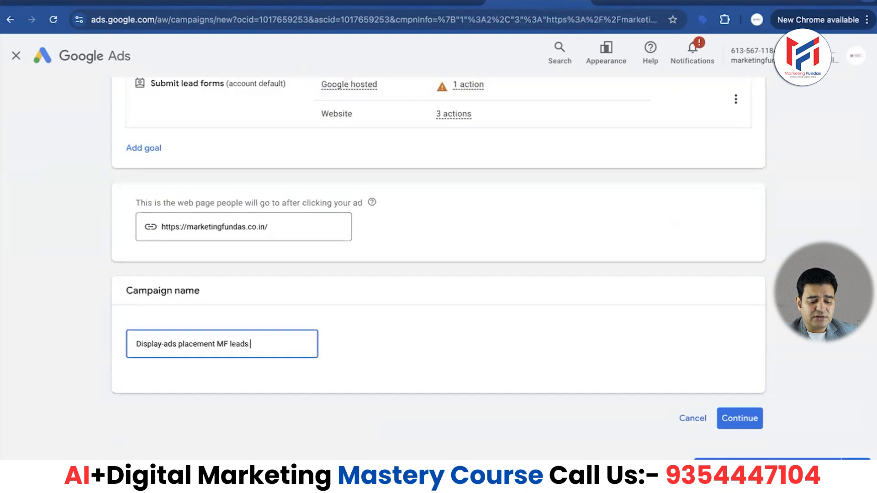
text( 7 feb)
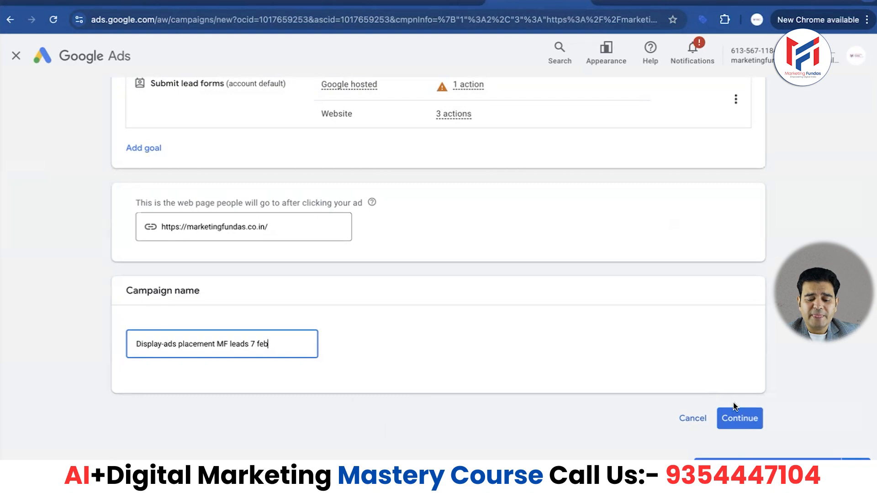
click(734, 416)
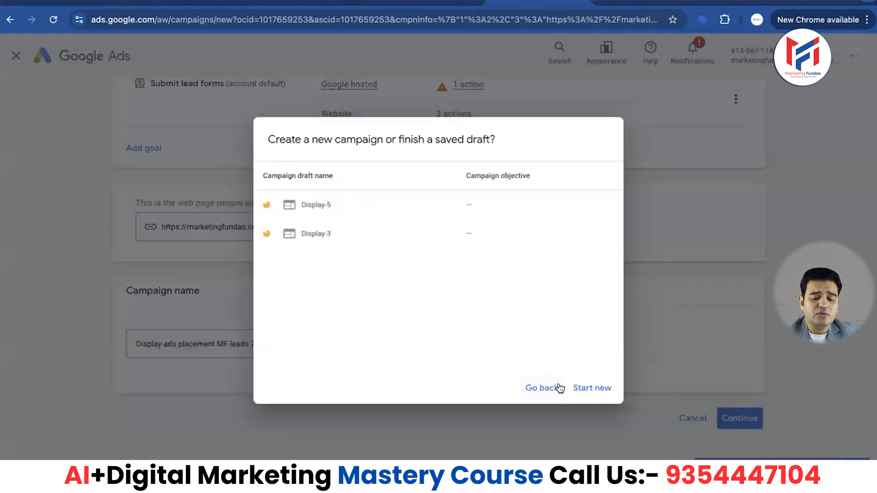
click(574, 388)
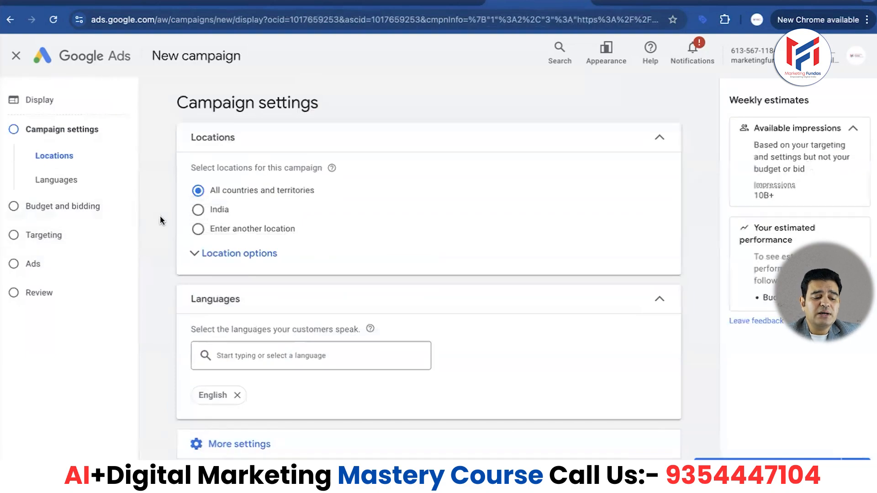
- Switch the campaign's location targeting to Enter another location and view the advanced location search without adding any location
scroll(154, 232, down, 1)
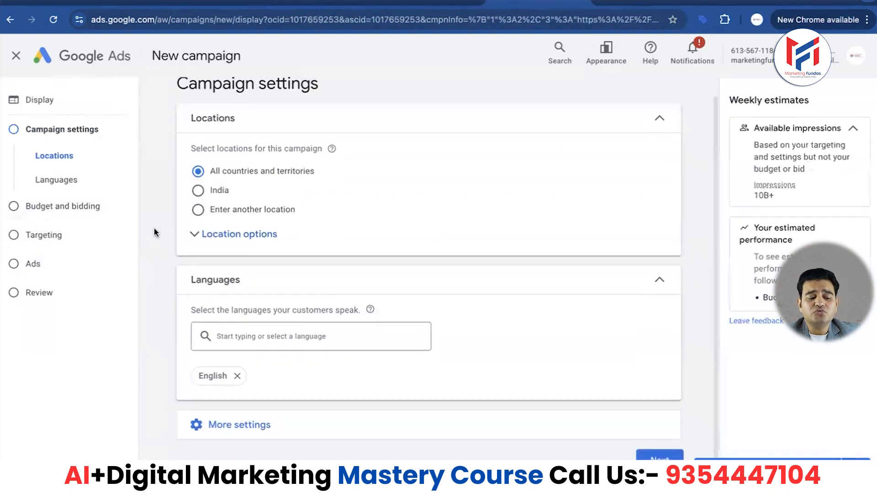
click(199, 192)
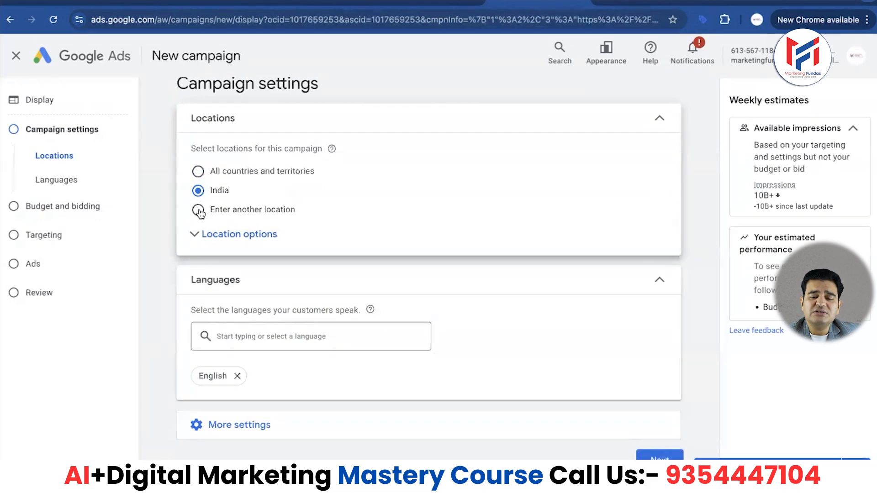
click(199, 210)
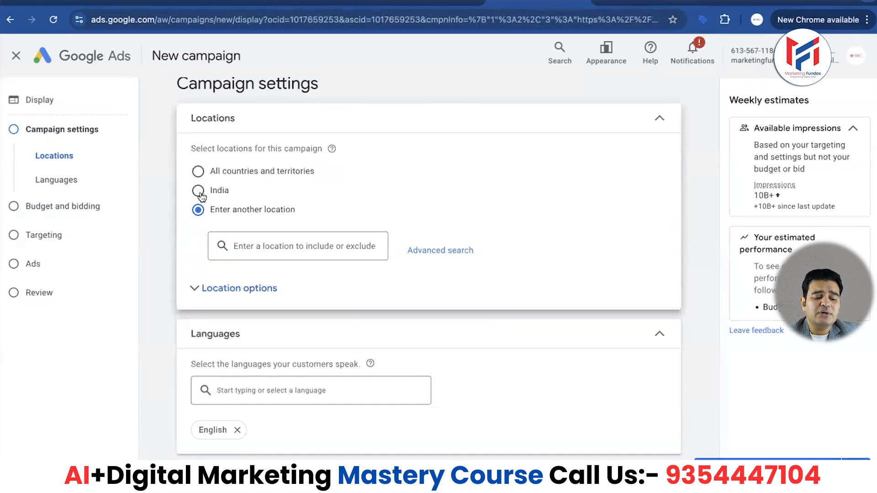
click(440, 250)
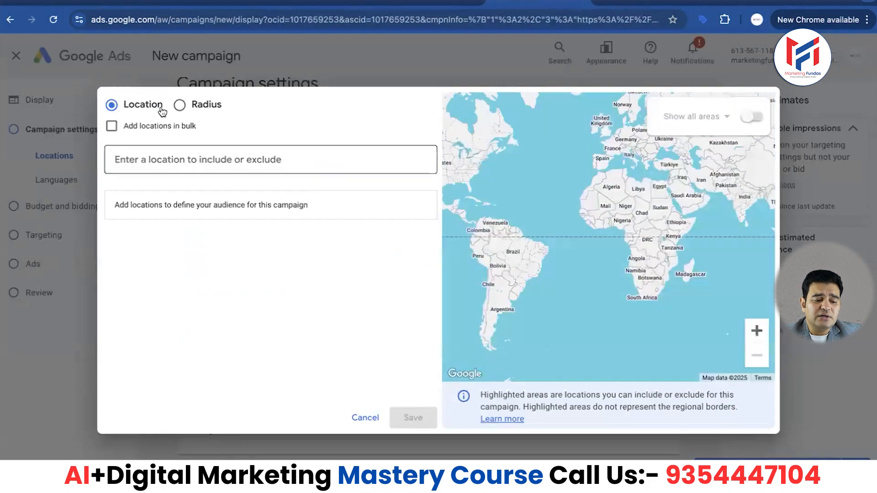
click(365, 417)
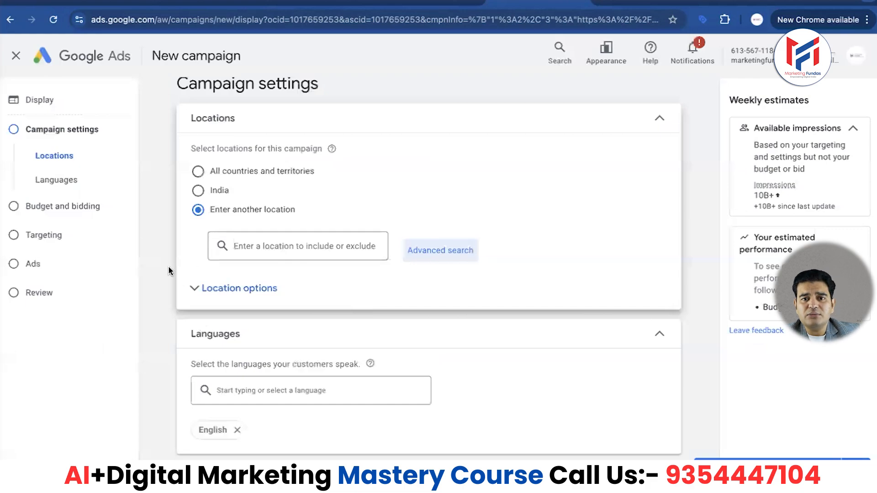
- Reveal the additional campaign settings and examine the Ad rotation options
scroll(169, 266, down, 1)
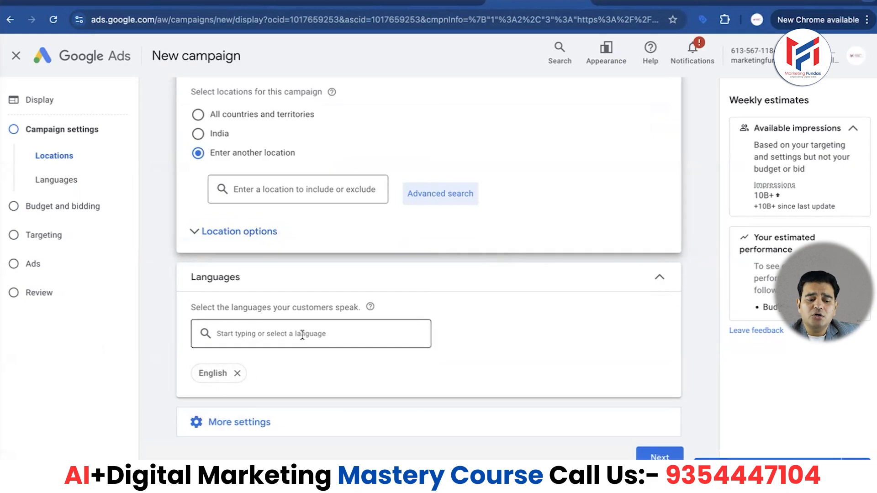
click(215, 423)
scroll(247, 347, down, 4)
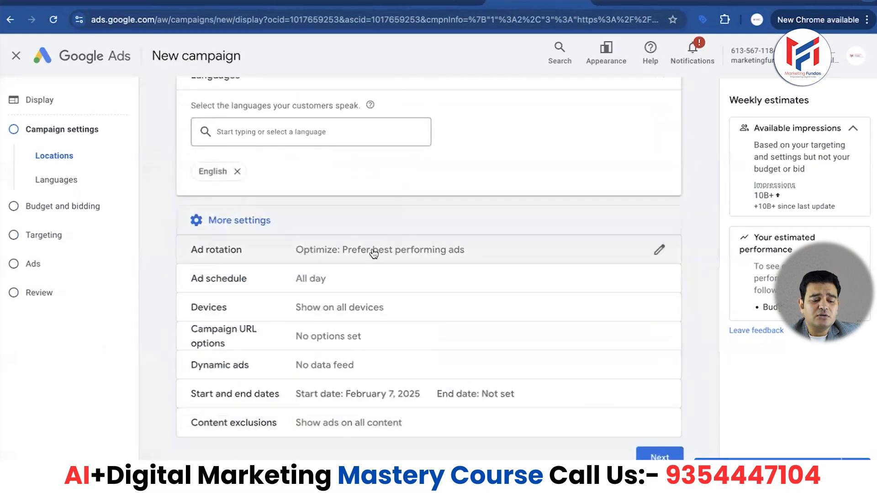
click(445, 254)
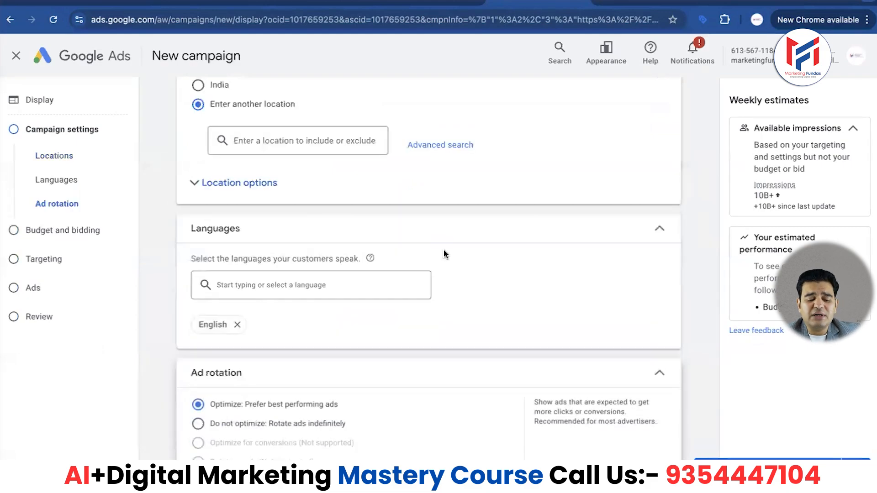
scroll(385, 351, down, 2)
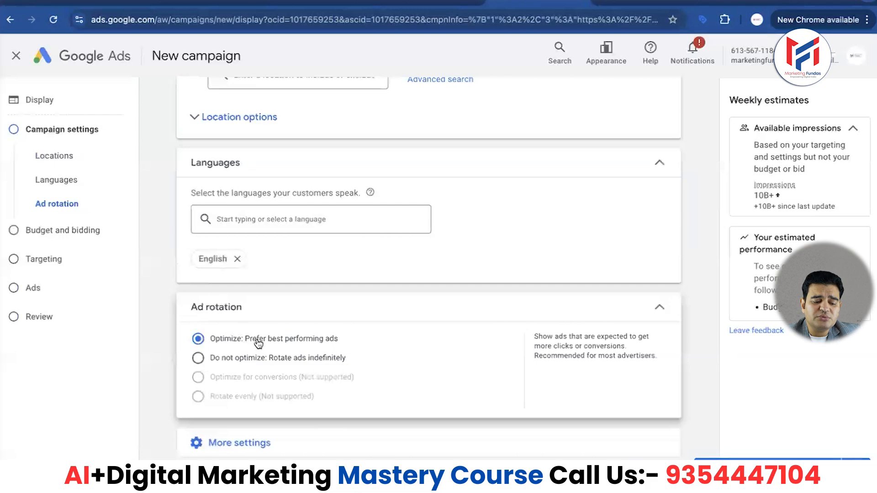
scroll(368, 381, down, 1)
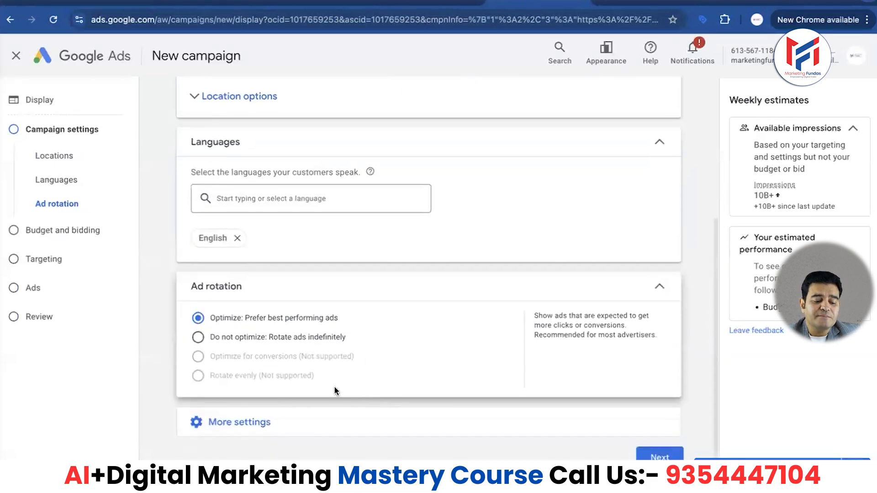
- Open the Ad schedule settings and examine the available day ranges and start times
click(249, 421)
scroll(249, 425, down, 4)
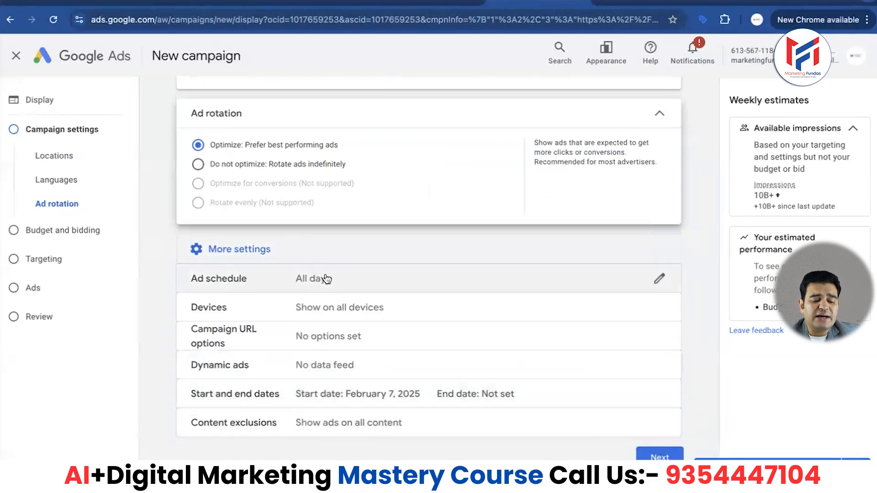
click(371, 287)
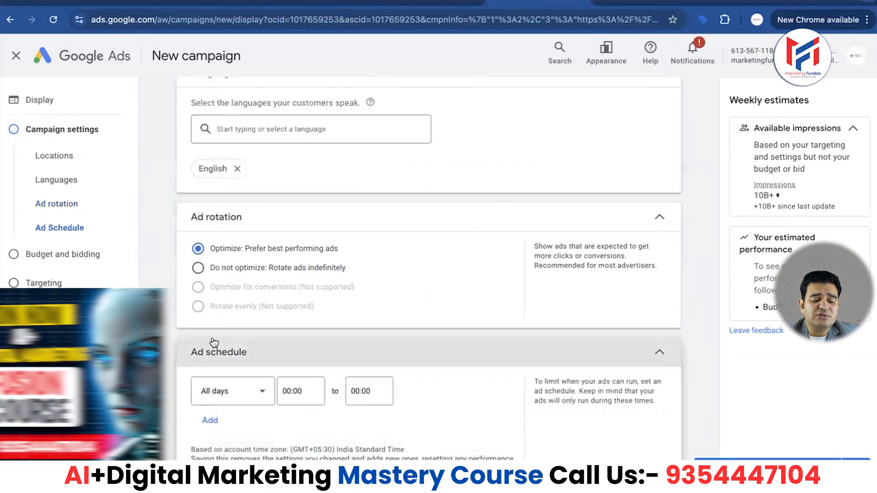
scroll(402, 283, down, 2)
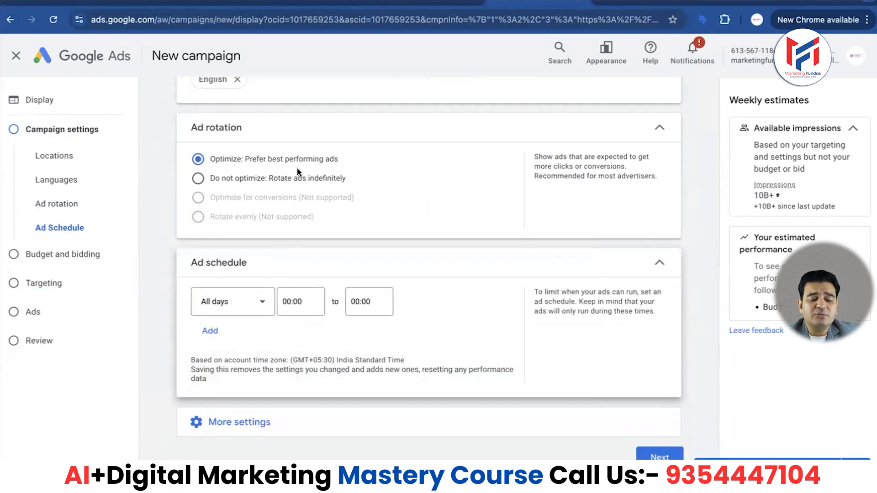
click(264, 305)
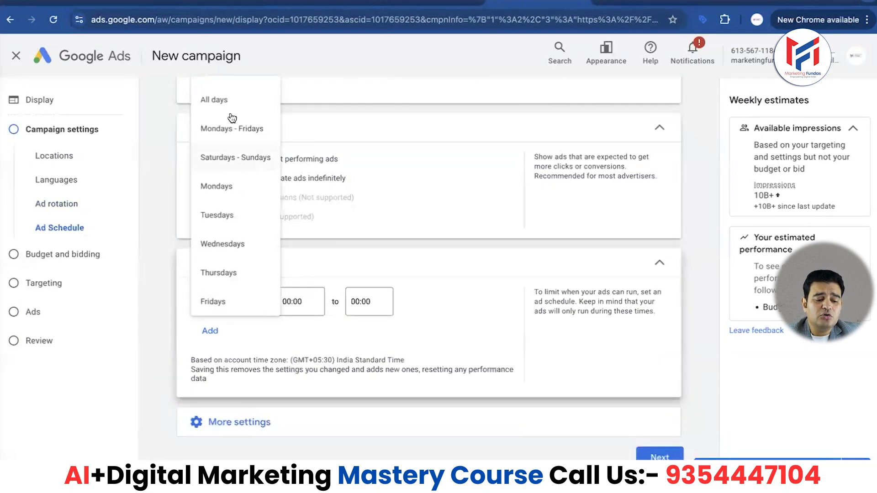
click(313, 265)
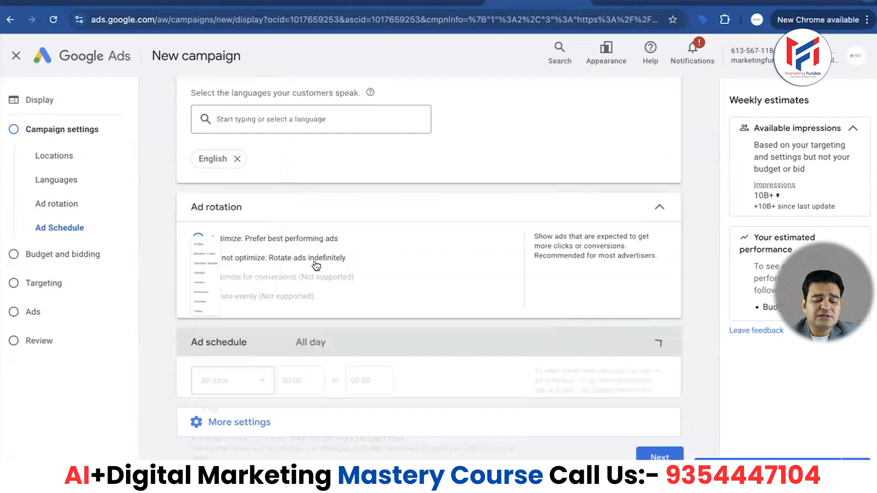
click(312, 363)
click(299, 303)
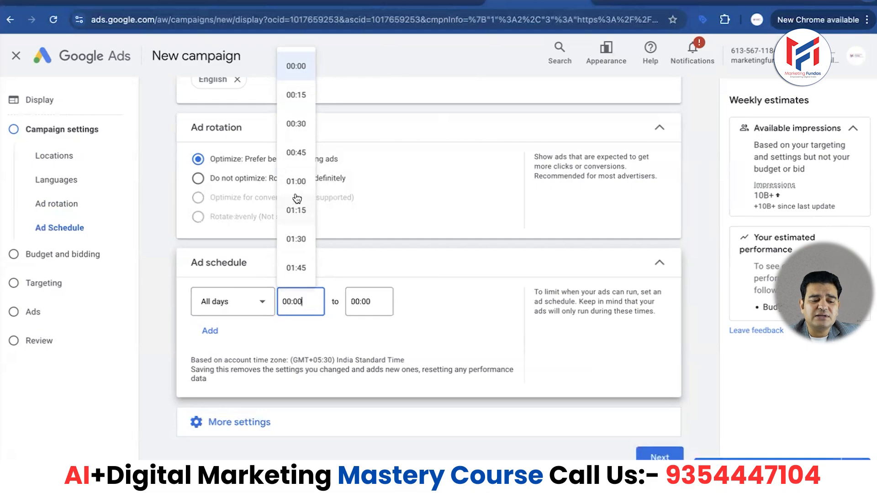
click(421, 313)
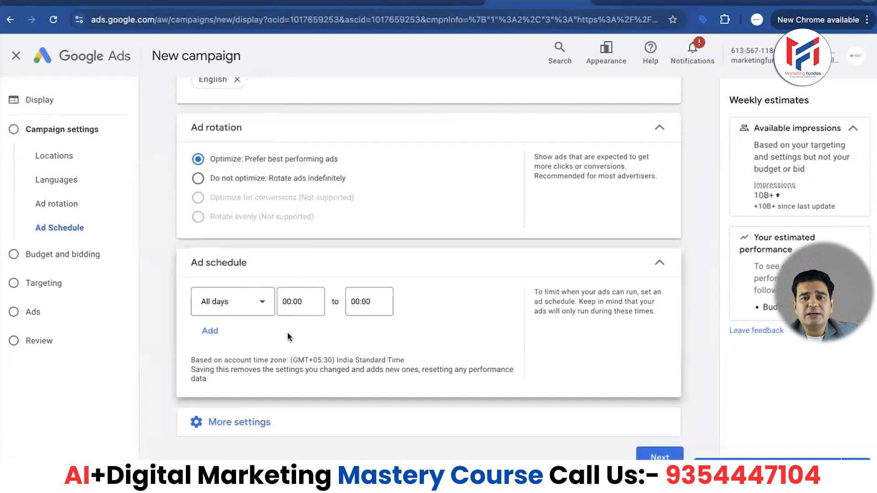
- Open the Devices settings, enable specific targeting for devices, and review the device types, operating systems, models and networks
click(251, 420)
scroll(233, 423, down, 3)
click(329, 309)
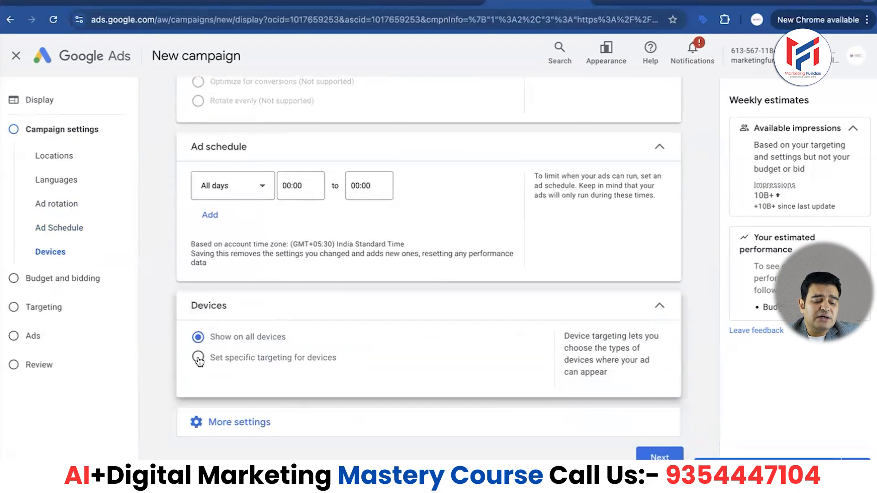
click(197, 356)
scroll(165, 377, down, 3)
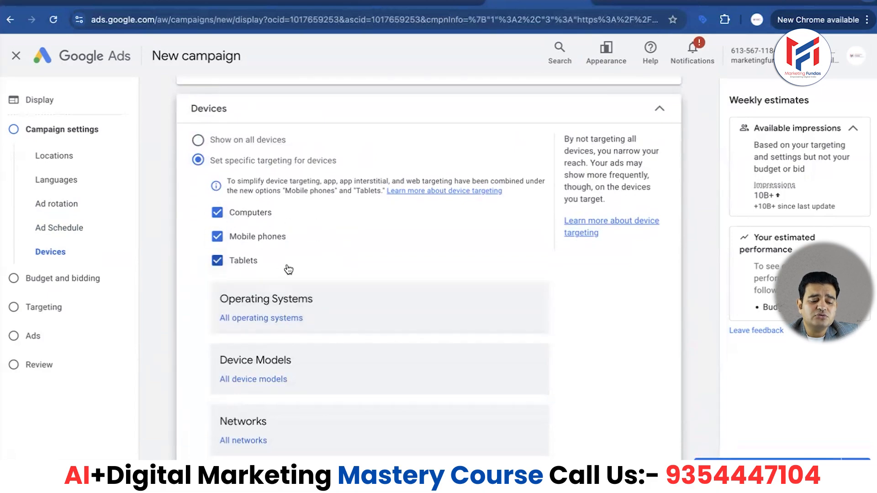
scroll(313, 327, down, 2)
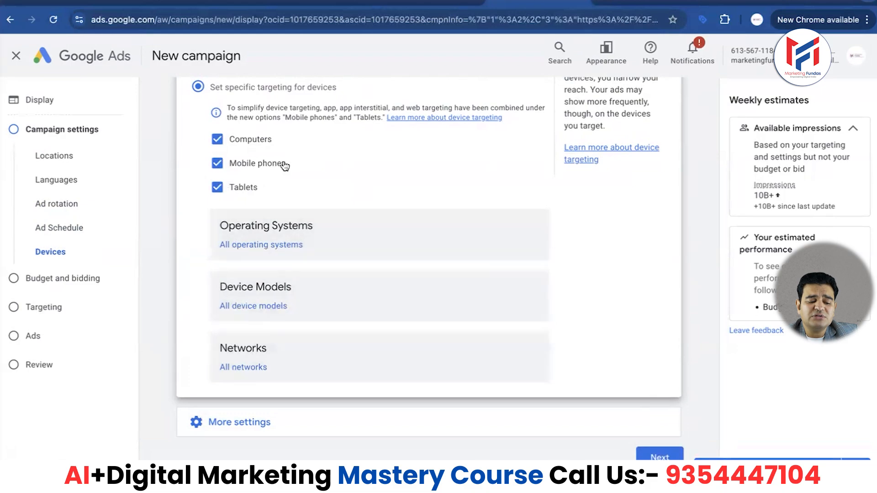
- Reveal the remaining campaign settings, continue to Budget and bidding, and set the average daily budget to ₹1,000
click(236, 422)
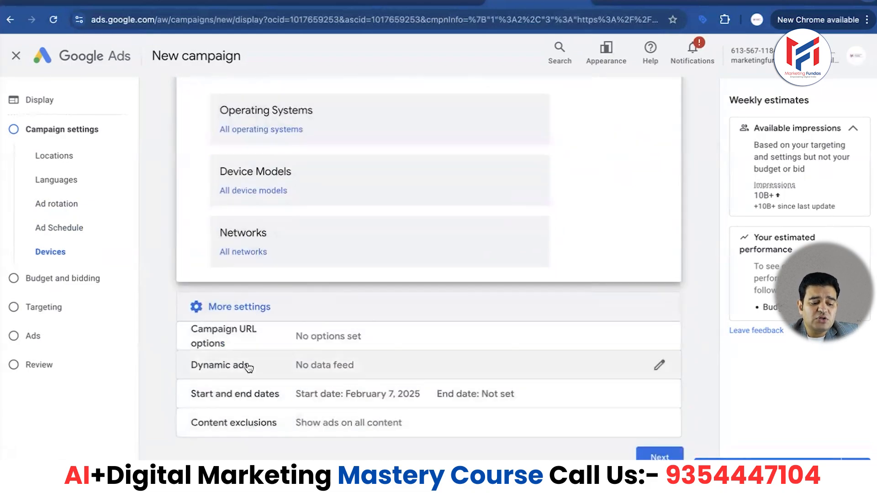
click(654, 455)
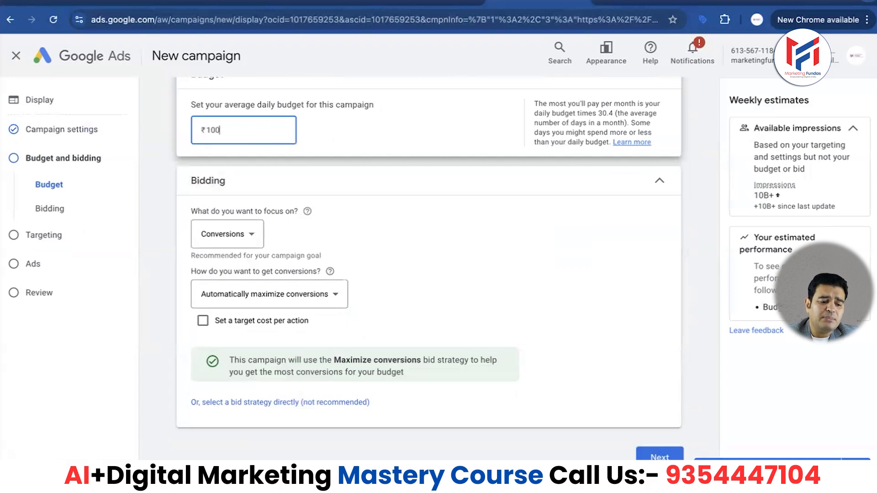
text(0)
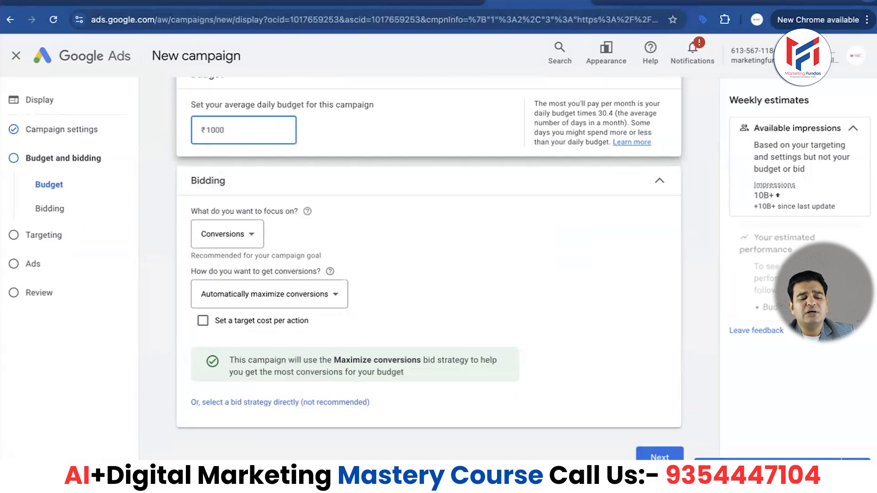
- Review the bidding focus options, try Viewable impressions, and restore the focus to Conversions
click(251, 234)
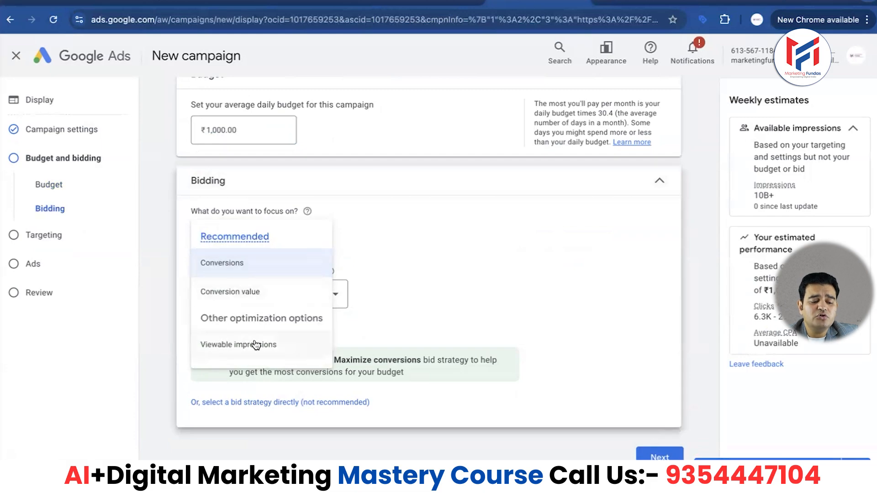
mouse_move(256, 345)
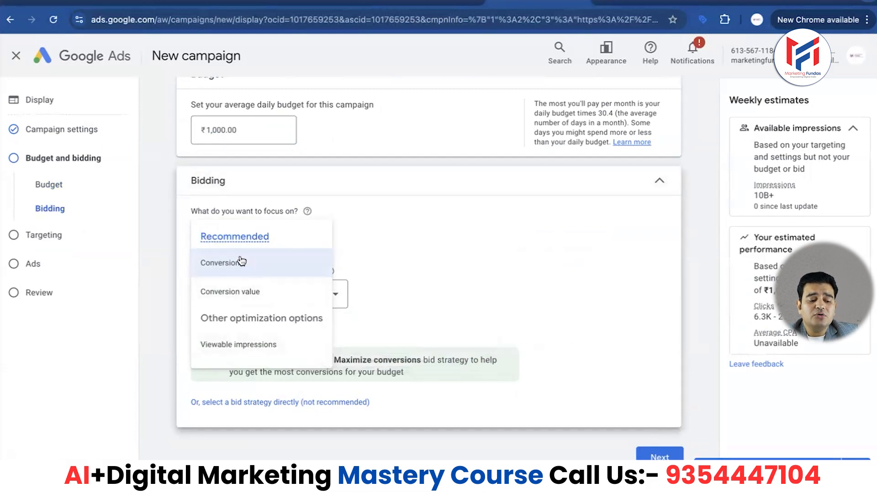
mouse_move(227, 345)
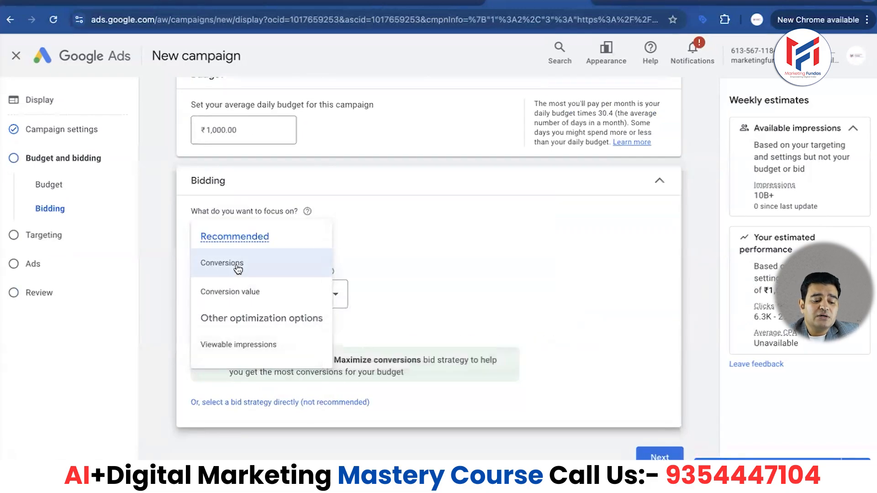
mouse_move(237, 268)
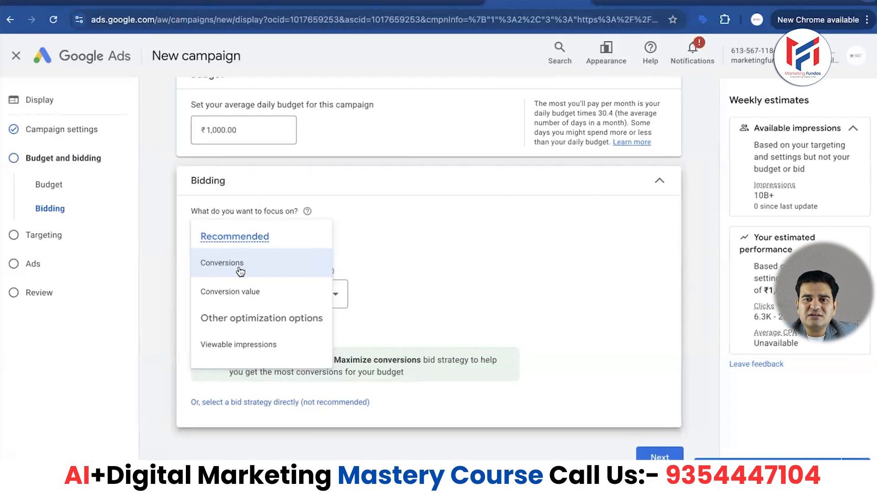
click(234, 346)
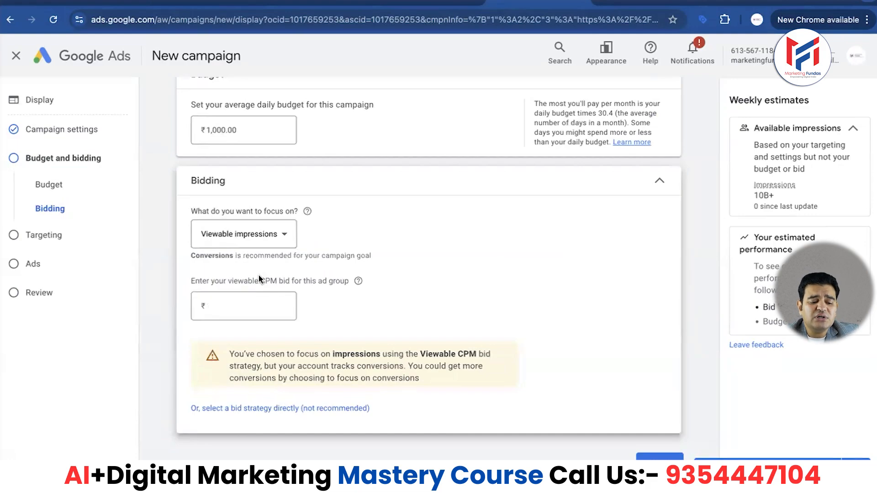
click(289, 237)
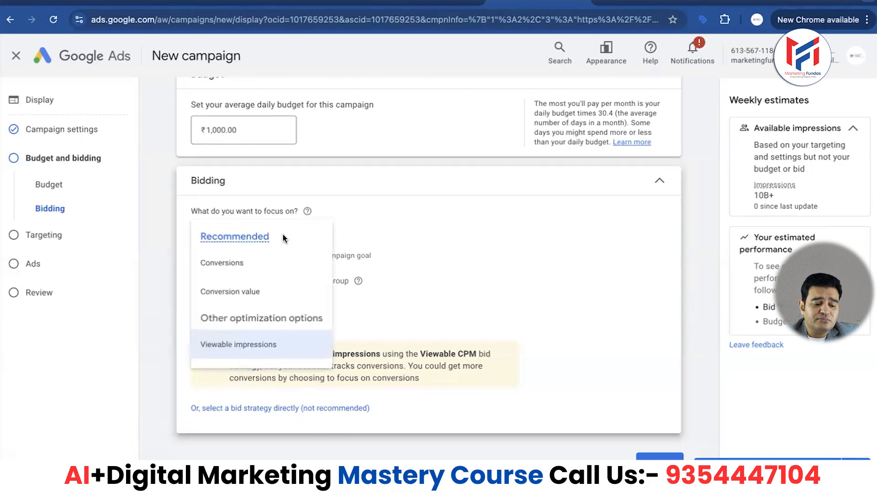
click(242, 260)
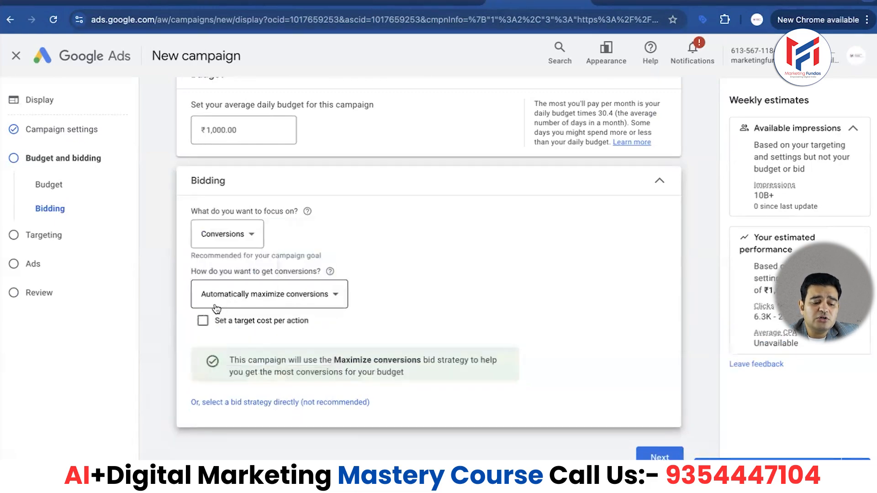
- Try Manually set bids for getting conversions and compare it with the Automatically maximize conversions option
click(337, 302)
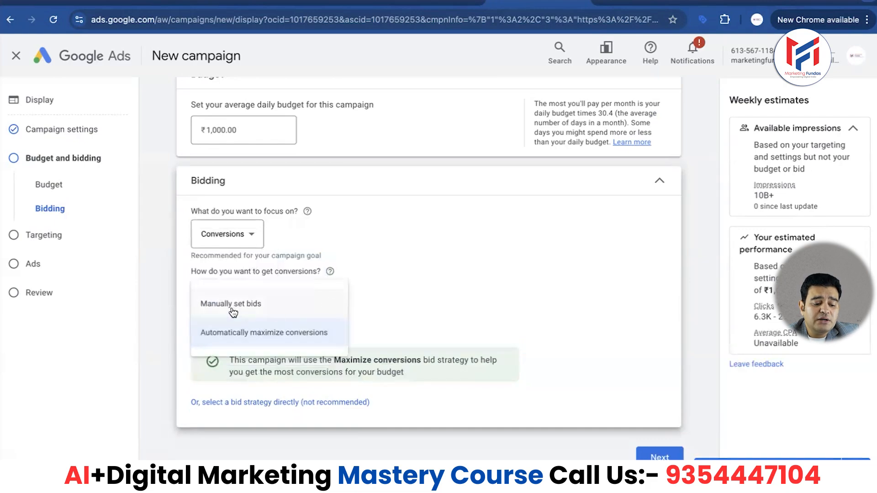
click(252, 307)
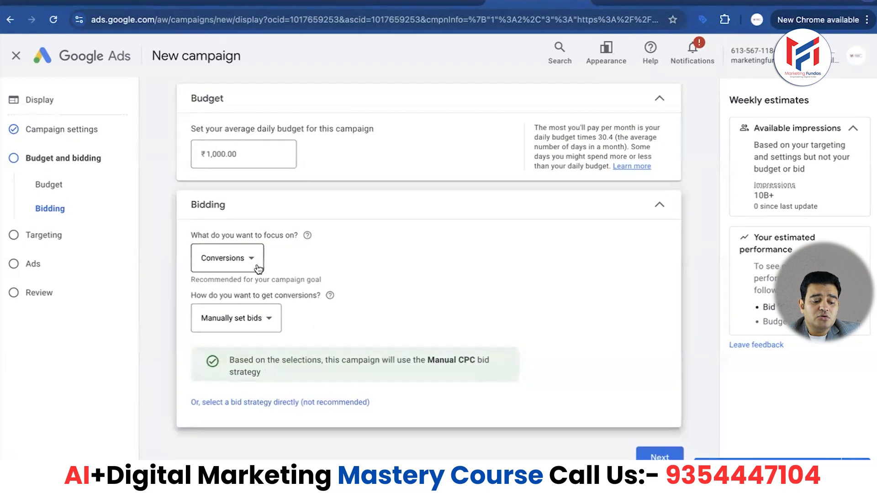
click(274, 323)
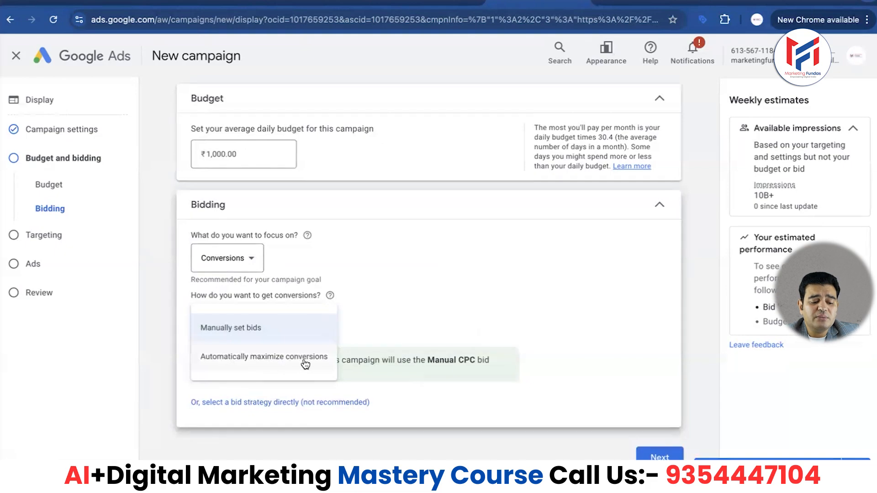
mouse_move(303, 366)
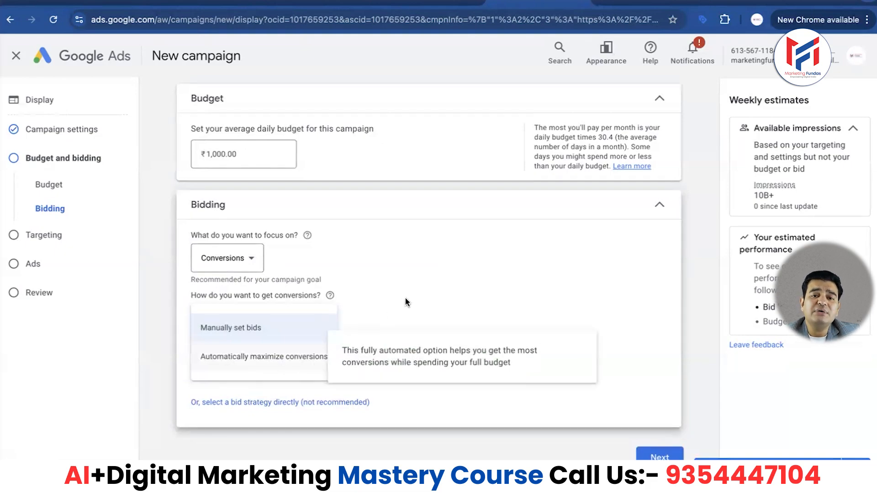
click(380, 301)
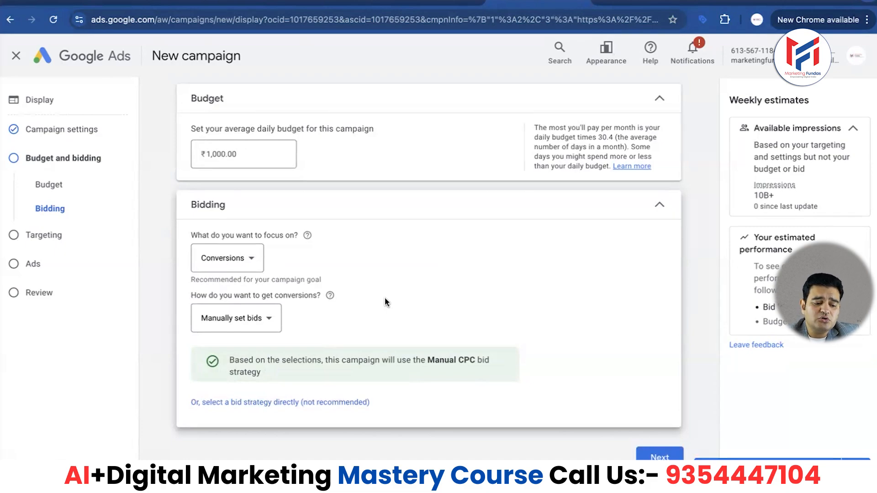
click(269, 318)
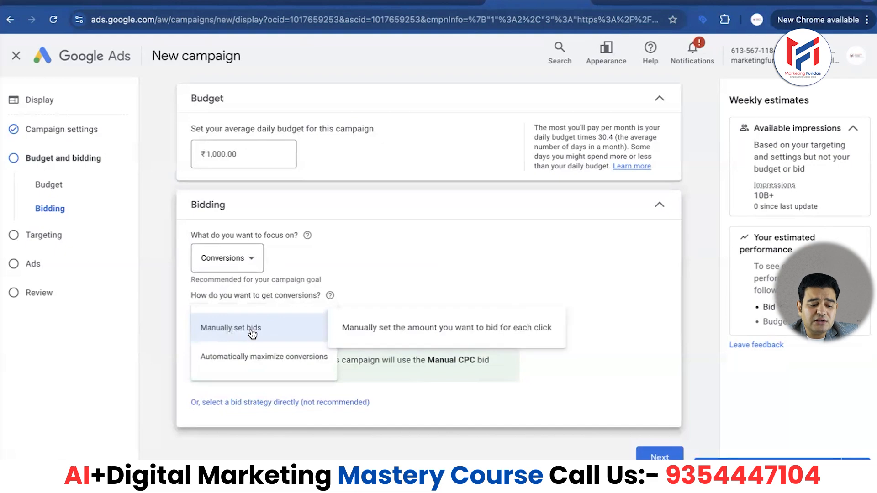
click(382, 311)
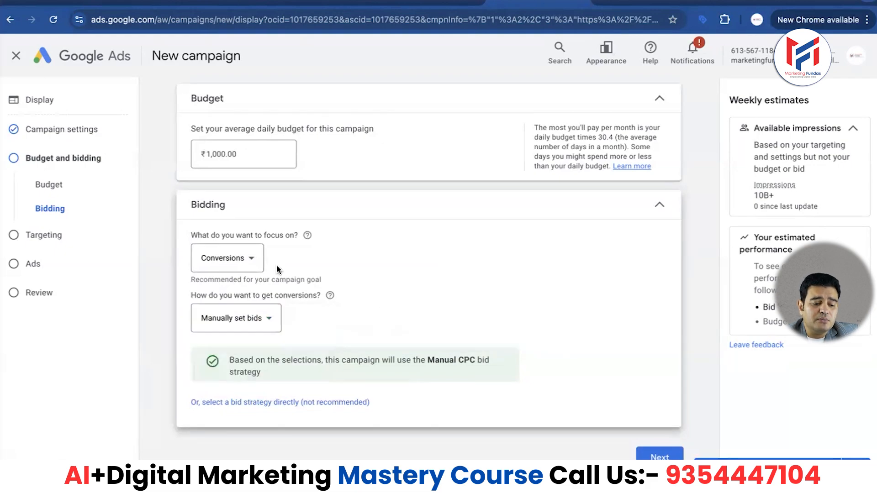
- Focus bidding on Viewable impressions with a ₹20 viewable CPM bid, and proceed to show the available targeting types
click(250, 258)
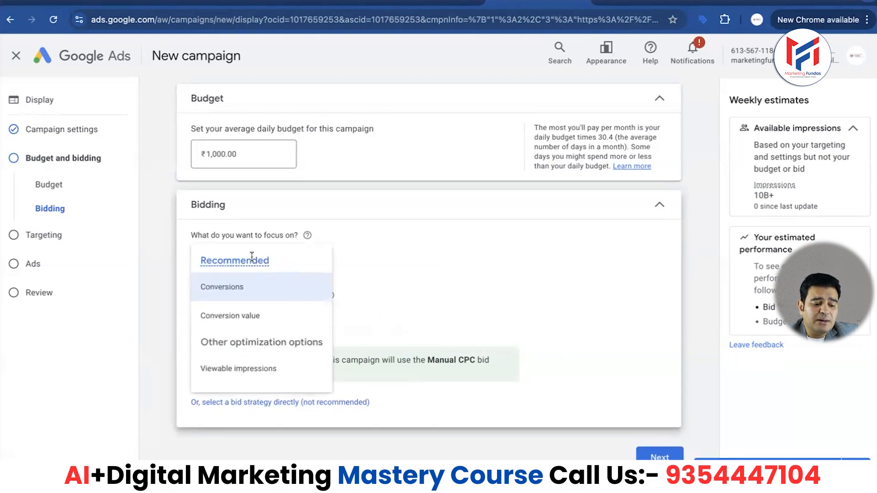
click(235, 369)
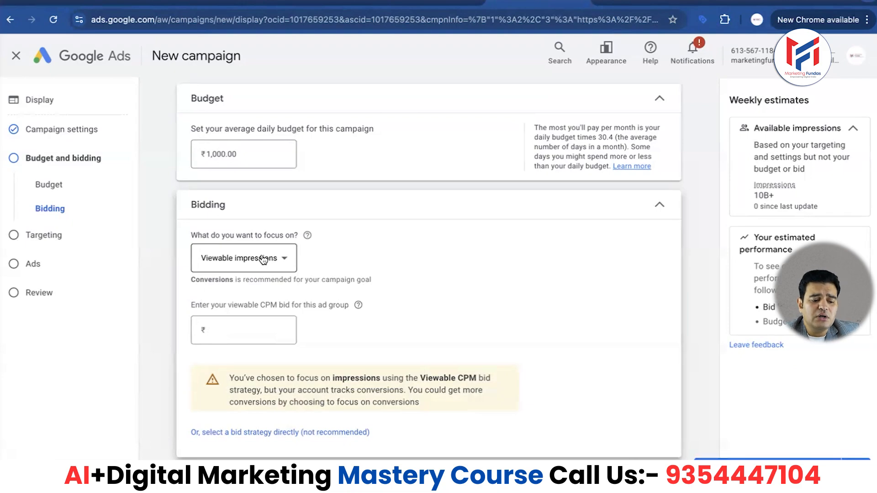
click(246, 330)
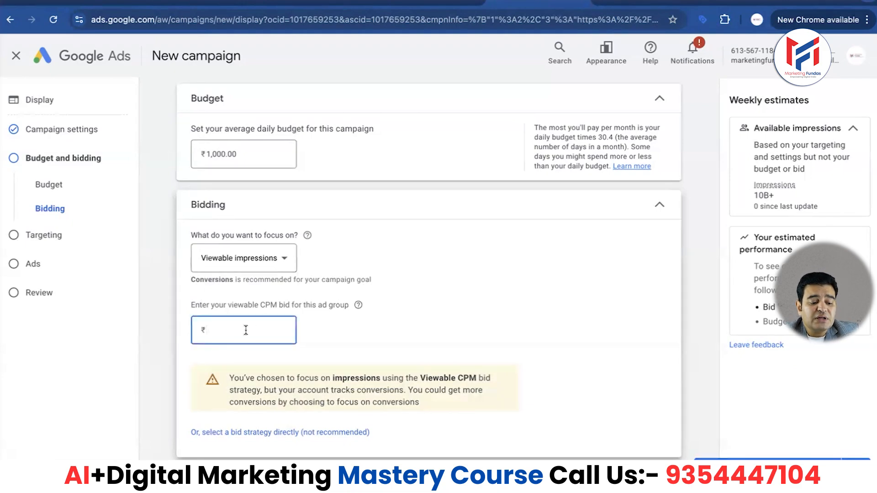
text(20)
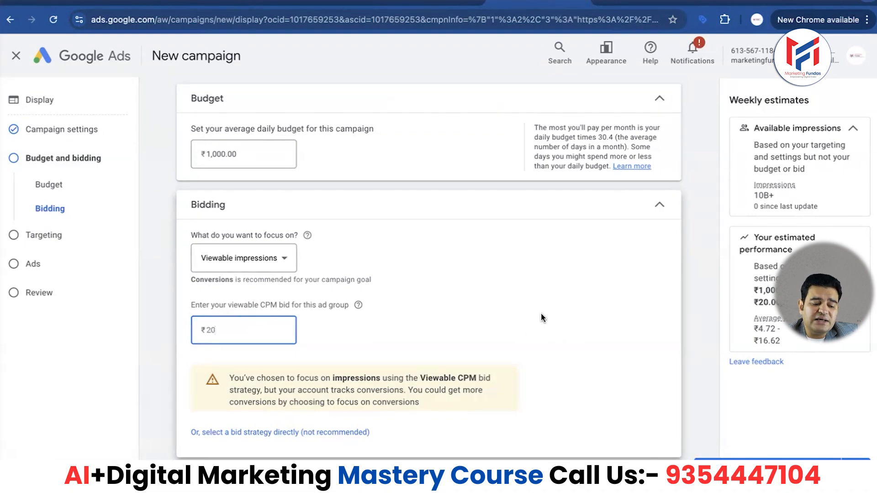
scroll(541, 317, down, 1)
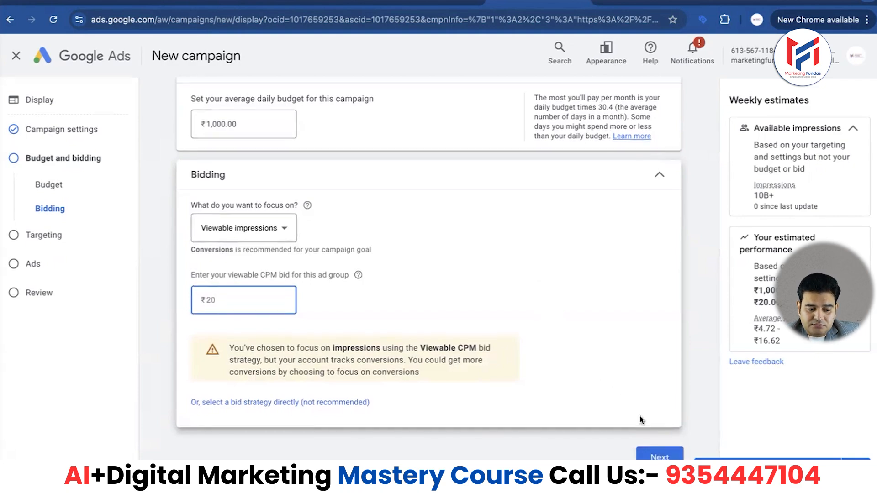
click(654, 456)
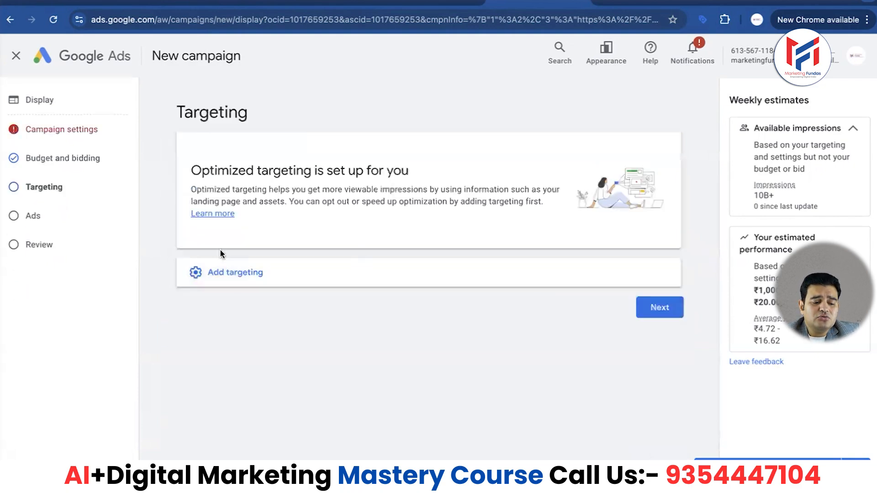
click(224, 271)
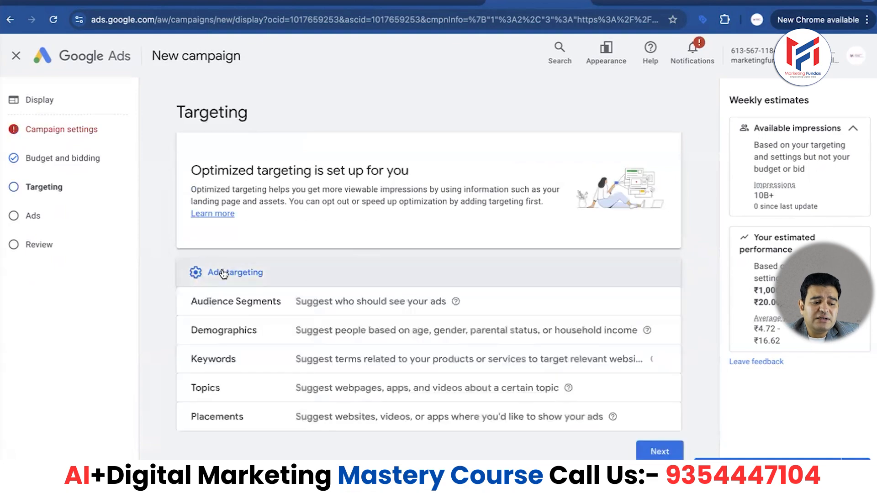
- Return to the campaign settings, change the location targeting to India, and continue through Budget and bidding to Targeting
click(94, 130)
scroll(201, 222, down, 2)
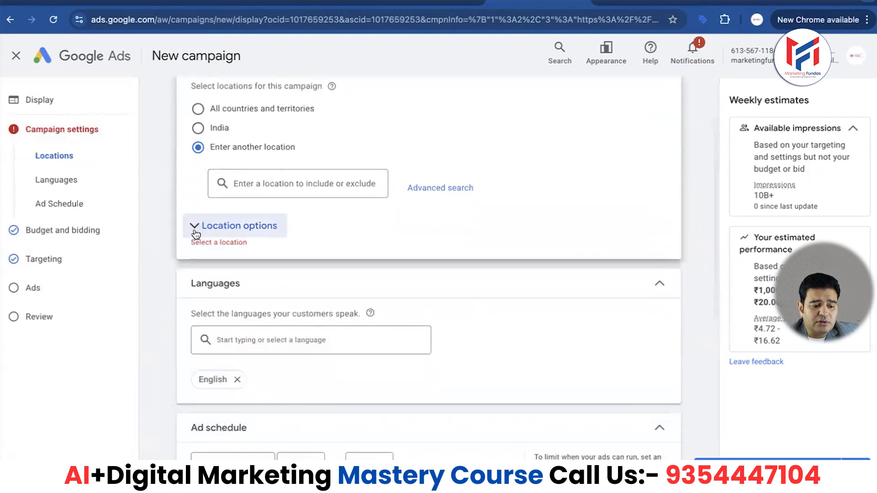
click(195, 233)
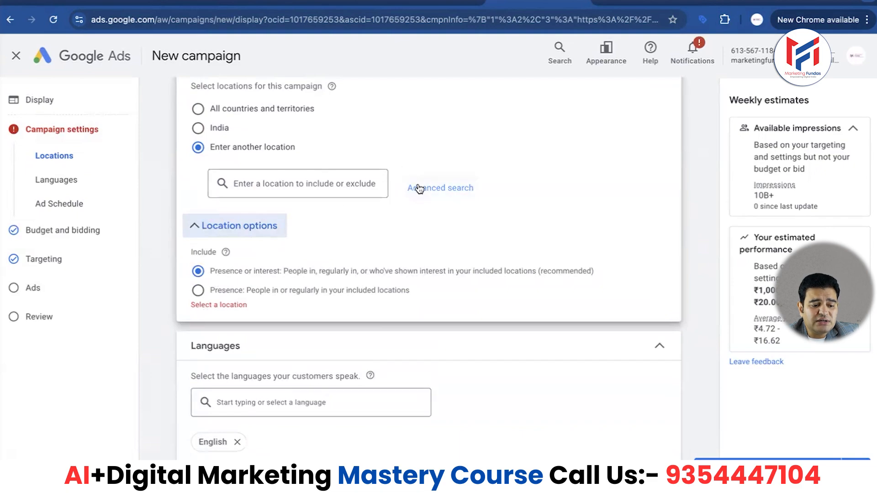
click(198, 128)
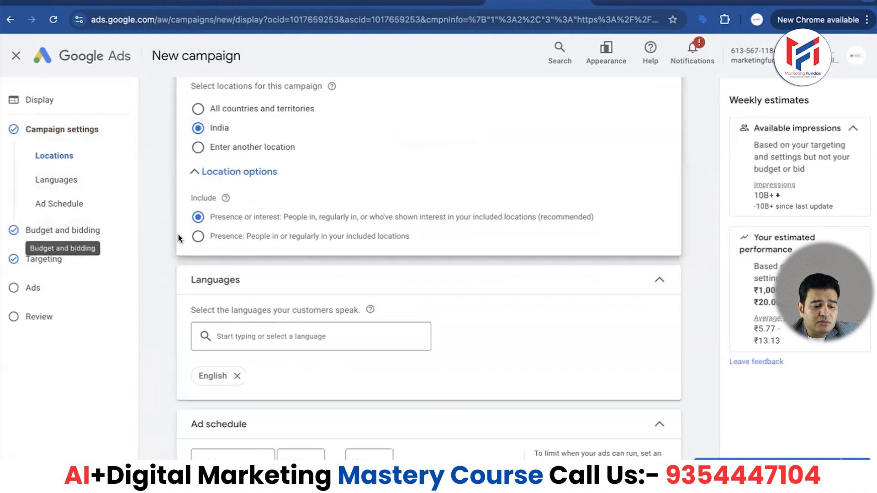
scroll(183, 247, down, 7)
click(659, 454)
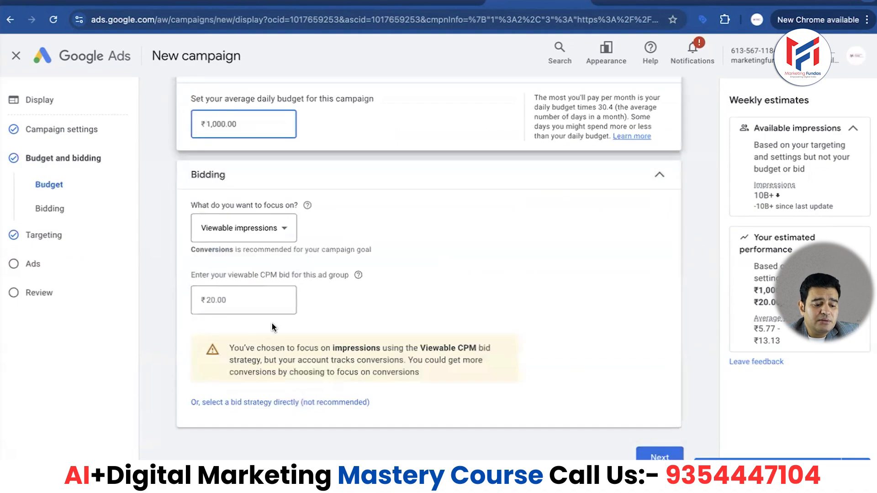
click(660, 454)
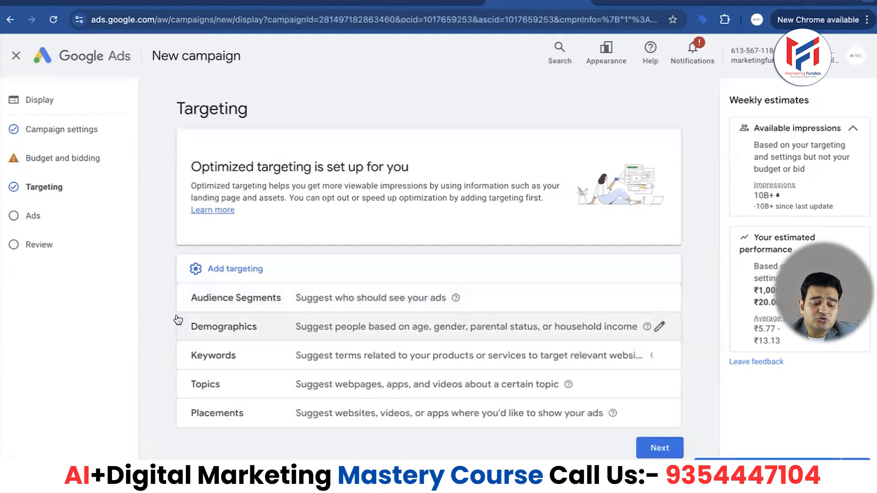
- Add the Topics and Placements targeting sections to the campaign without selecting any topics
click(320, 421)
scroll(358, 421, down, 2)
scroll(274, 407, up, 2)
scroll(151, 404, down, 2)
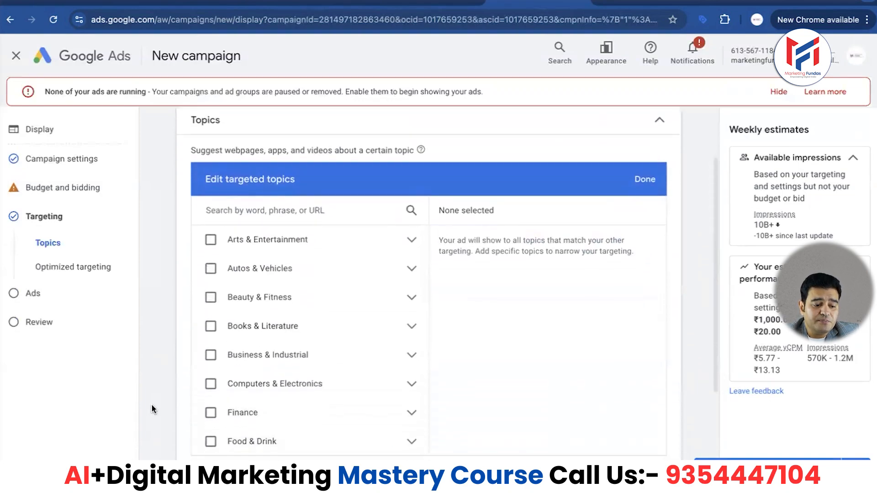
scroll(151, 409, down, 3)
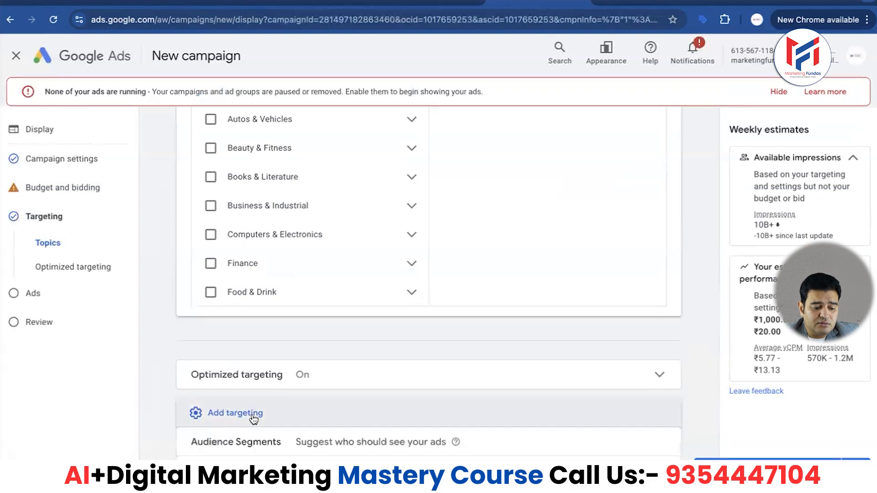
scroll(252, 418, down, 3)
click(427, 410)
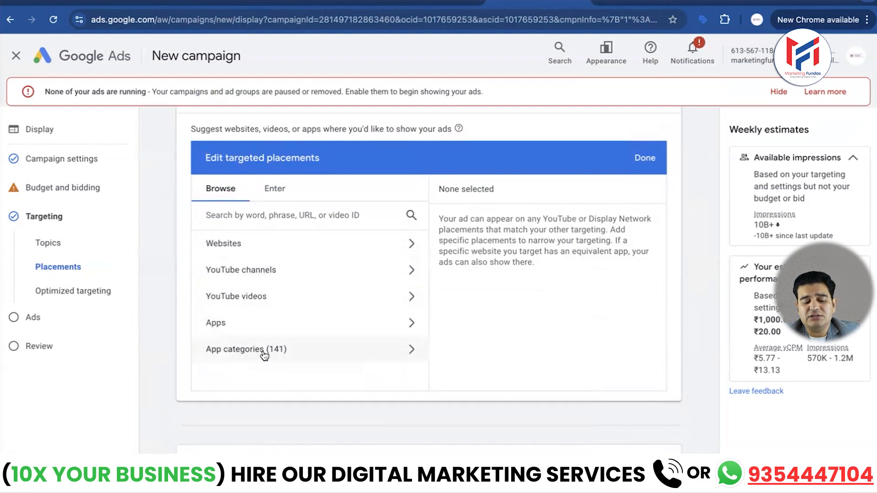
- Search the targeted placements for "digital marketing", review the placement categories, and clear the search
click(290, 214)
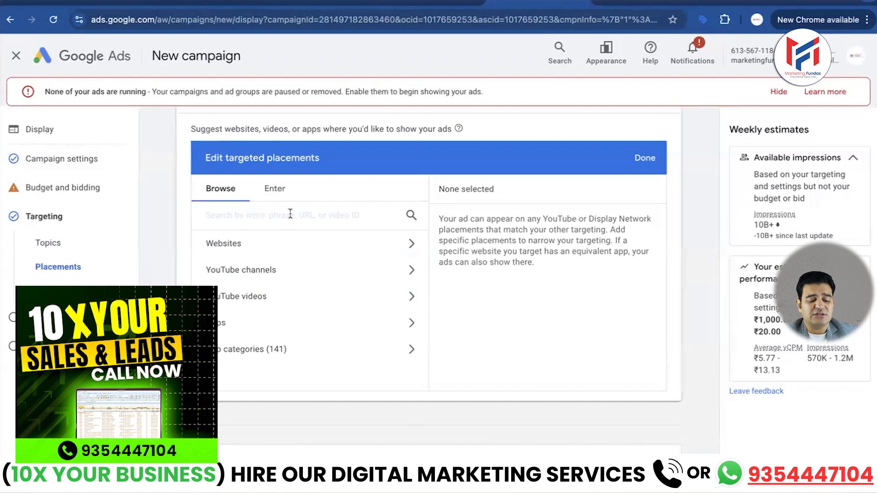
text(digital marketing)
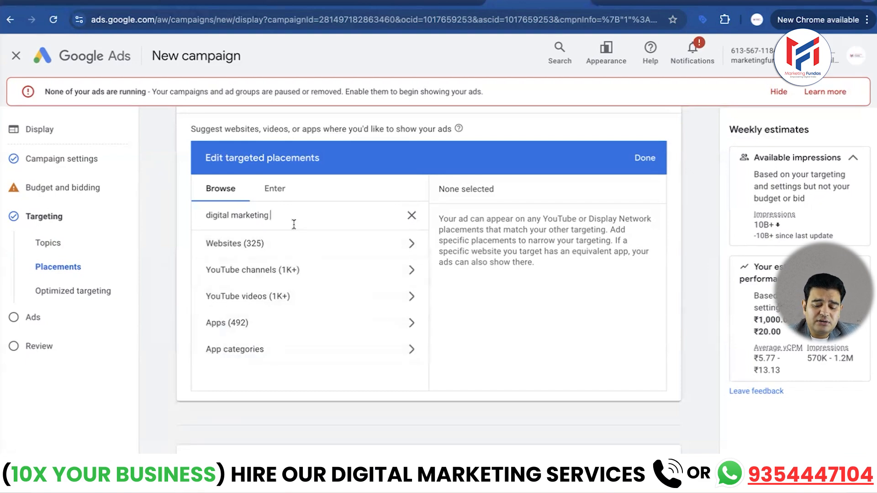
key(BackSpace)
key(BackSpace)
key(BackSpace)
key(BackSpace)
key(BackSpace)
key(BackSpace)
key(BackSpace)
key(BackSpace)
key(BackSpace)
key(BackSpace)
key(BackSpace)
key(BackSpace)
key(BackSpace)
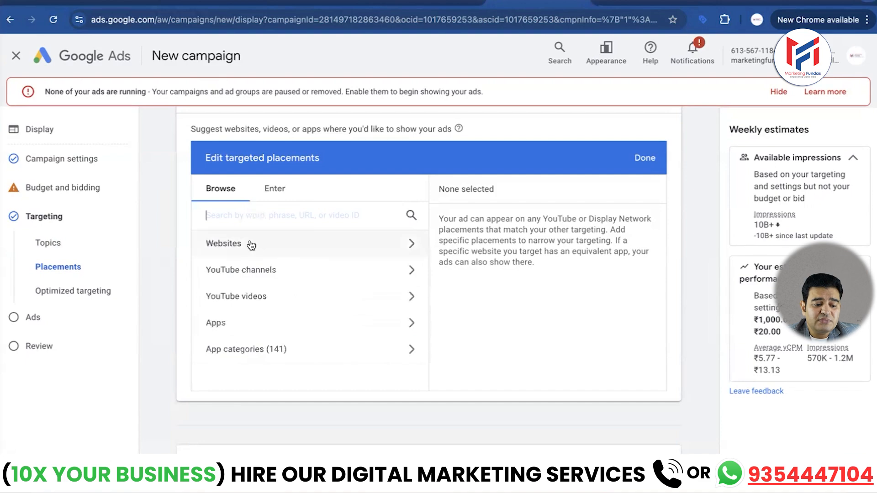
- Search the Websites placements for "digital marketing" and select marketingscoop.com as a targeted placement
click(229, 247)
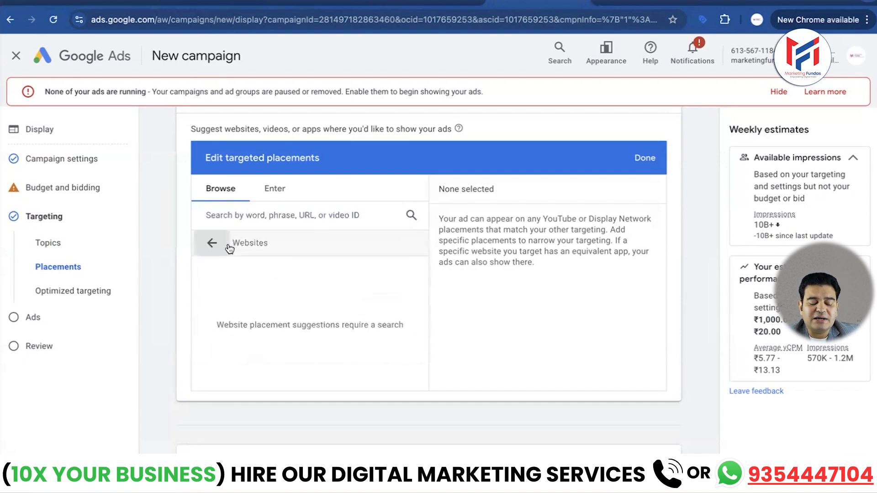
click(304, 216)
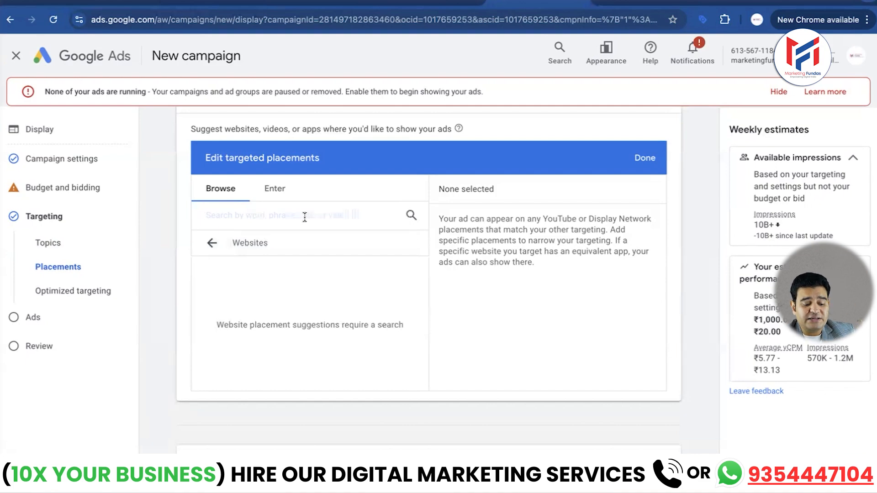
text(digital)
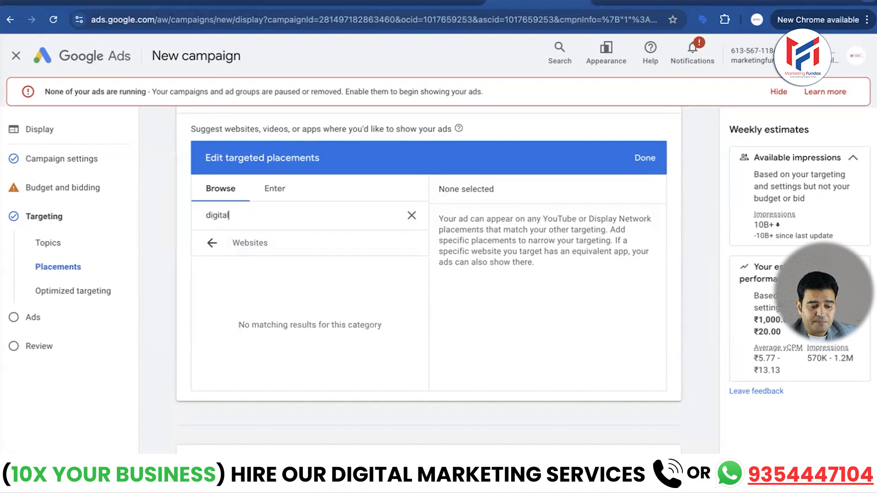
text( marketing)
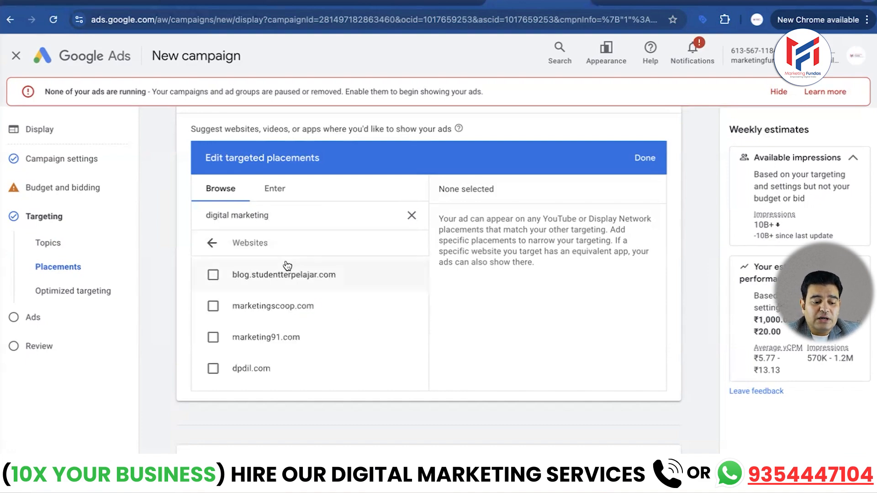
scroll(293, 302, down, 1)
scroll(293, 302, up, 1)
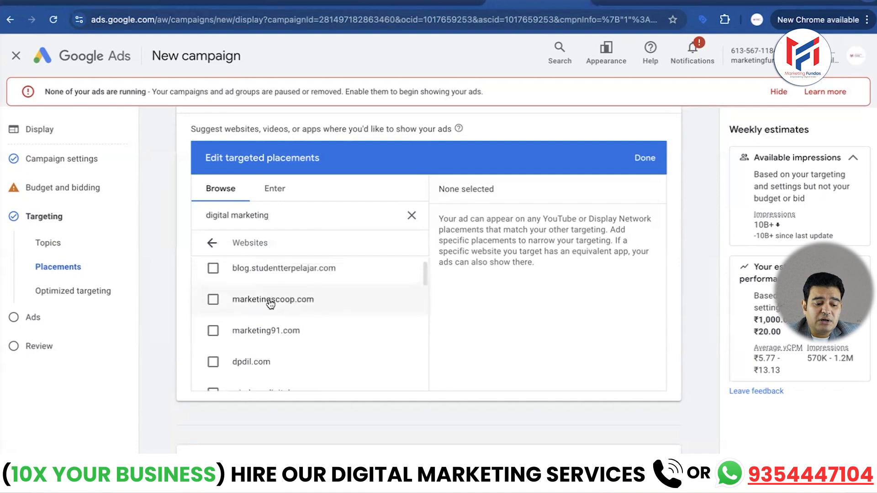
scroll(323, 330, down, 2)
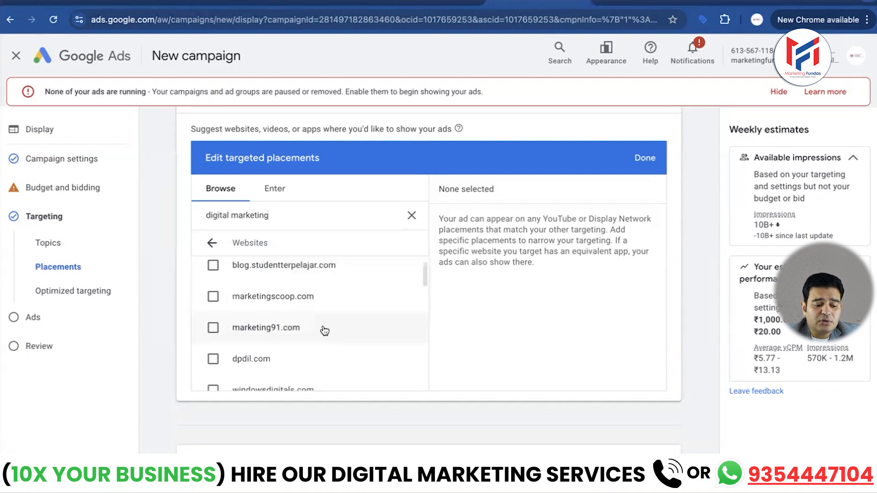
scroll(323, 330, down, 2)
scroll(324, 329, up, 4)
scroll(223, 298, up, 1)
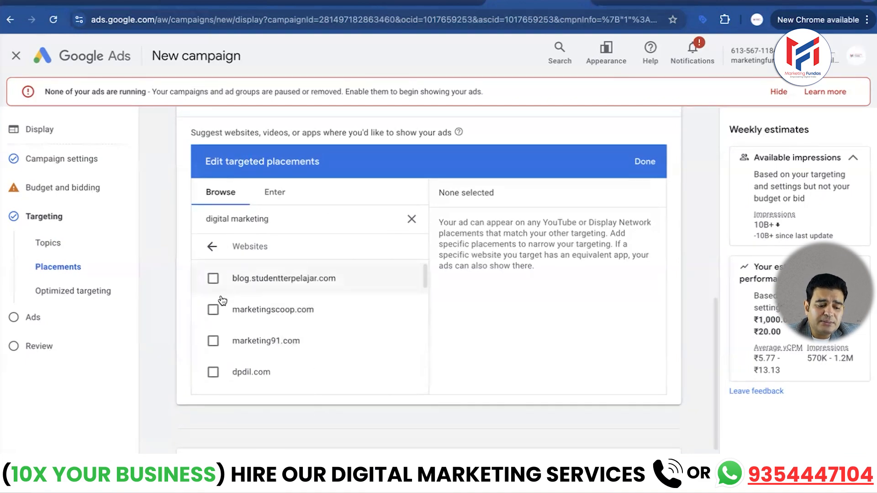
click(212, 310)
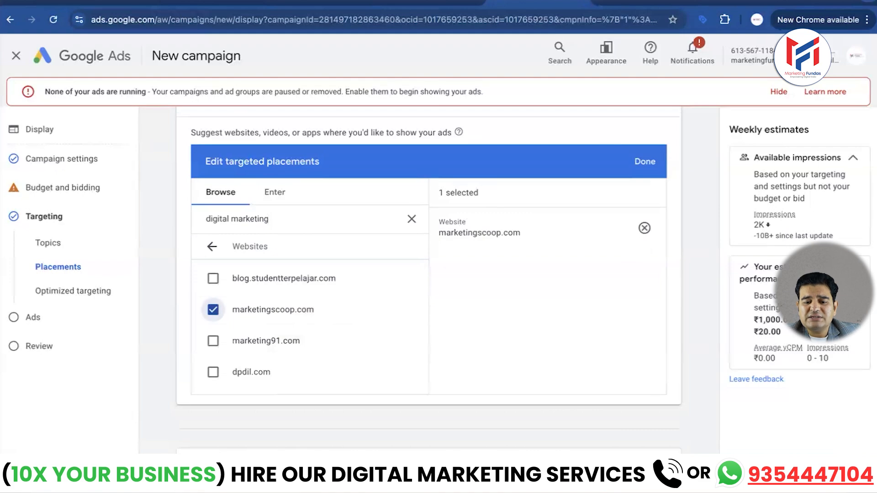
- Find the Aaj Tak website by searching for "aajtak" in a new browser tab, translate it to English, and copy its URL
key(ctrl+t)
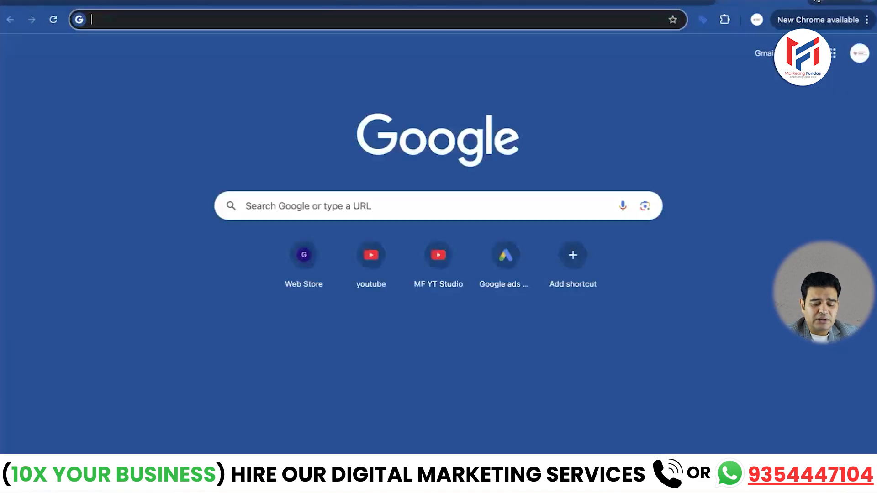
text(aajtak)
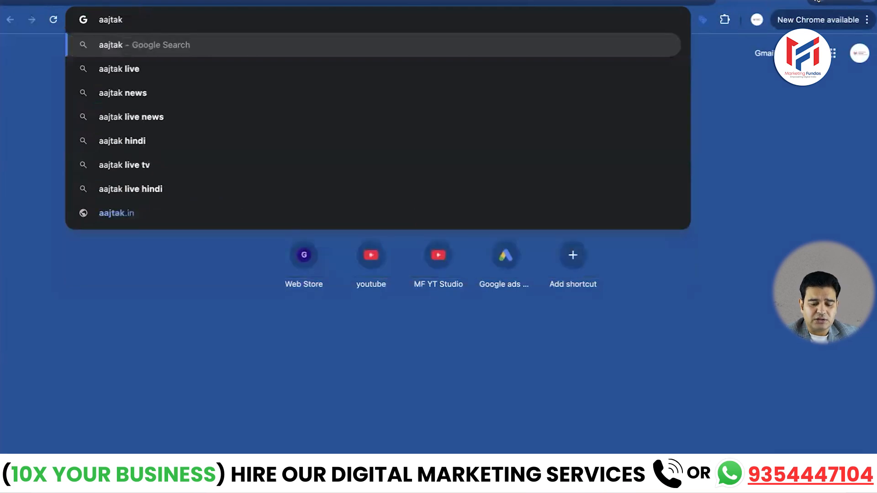
key(Return)
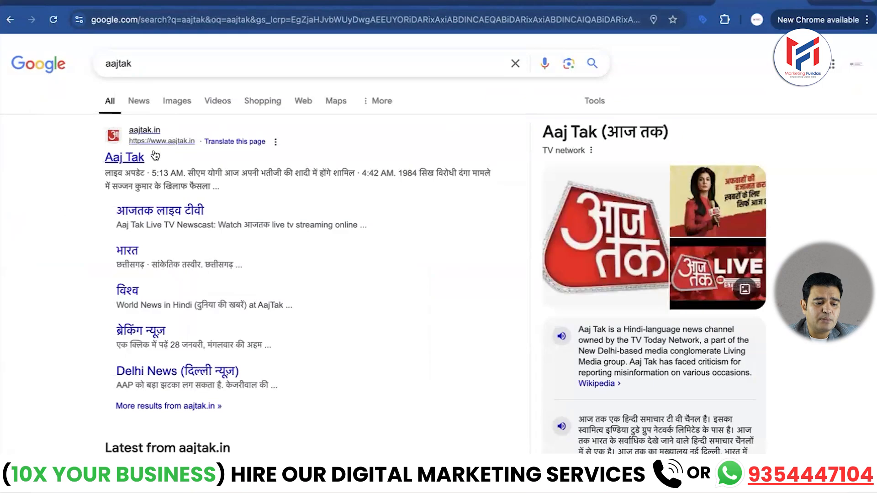
click(127, 166)
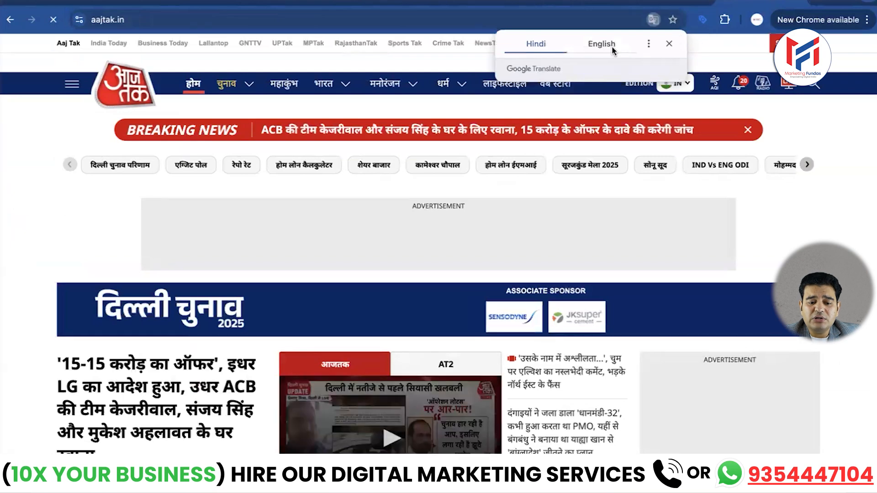
click(604, 44)
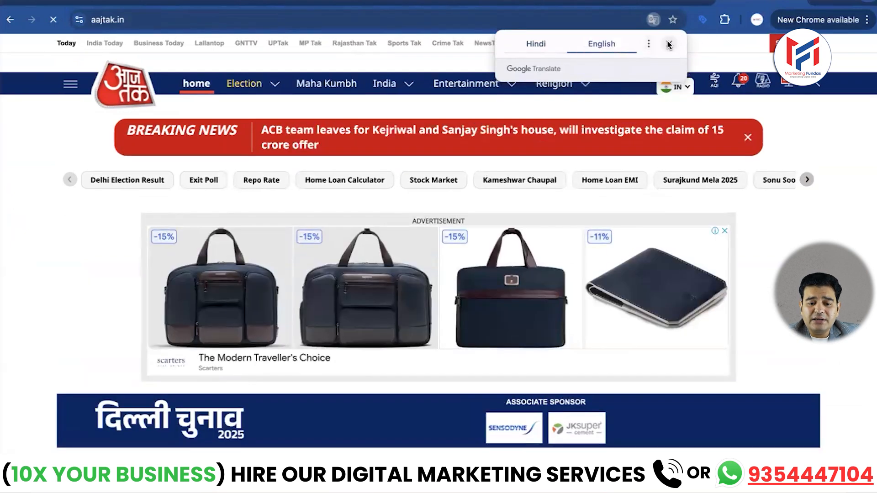
mouse_move(716, 234)
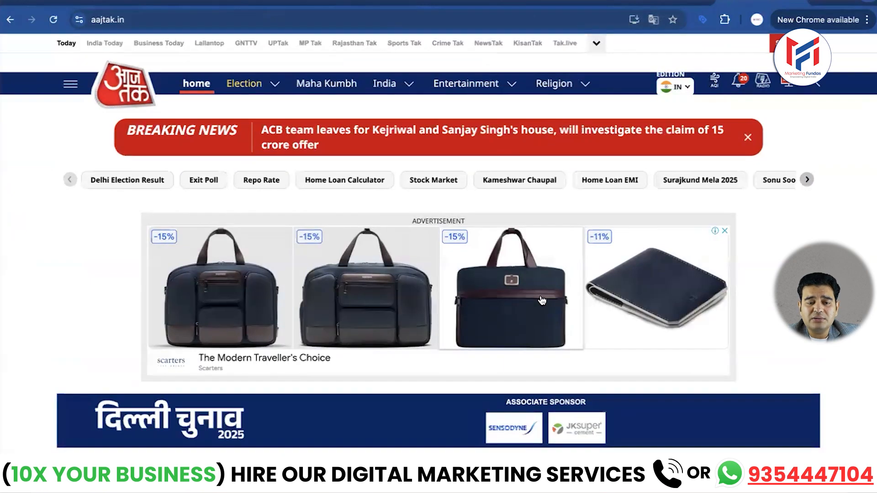
click(332, 22)
key(ctrl+c)
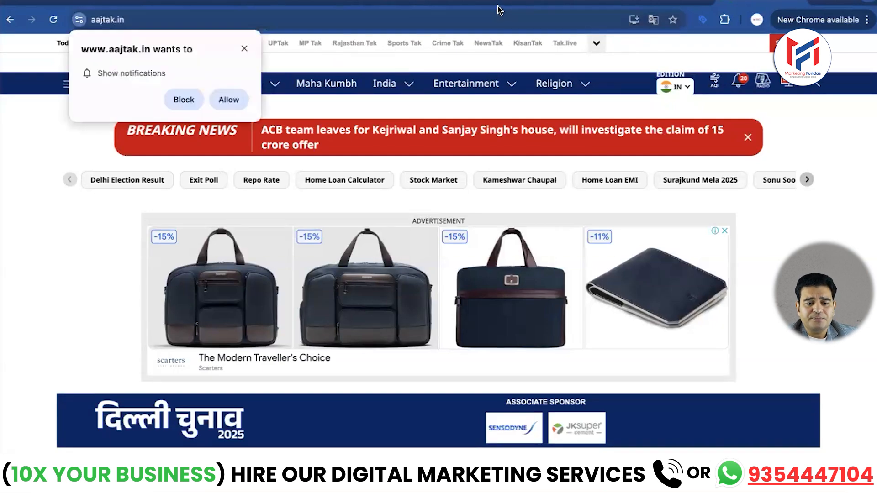
click(461, 3)
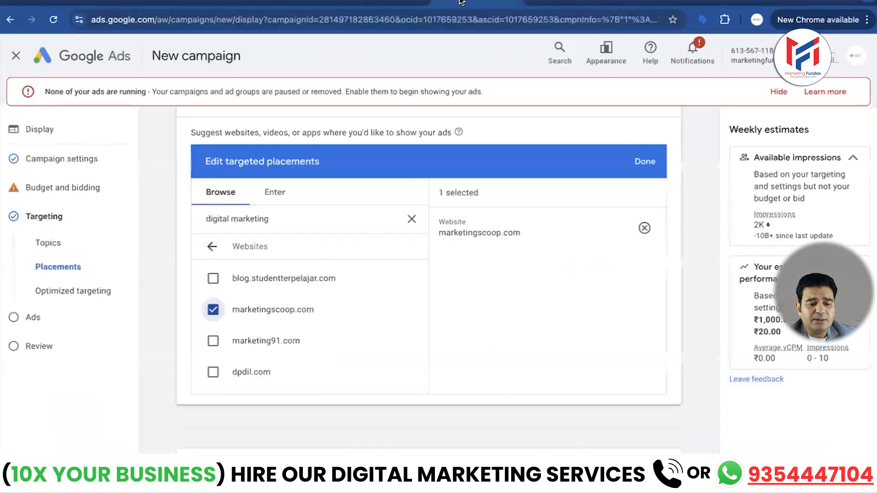
click(278, 193)
key(ctrl+v)
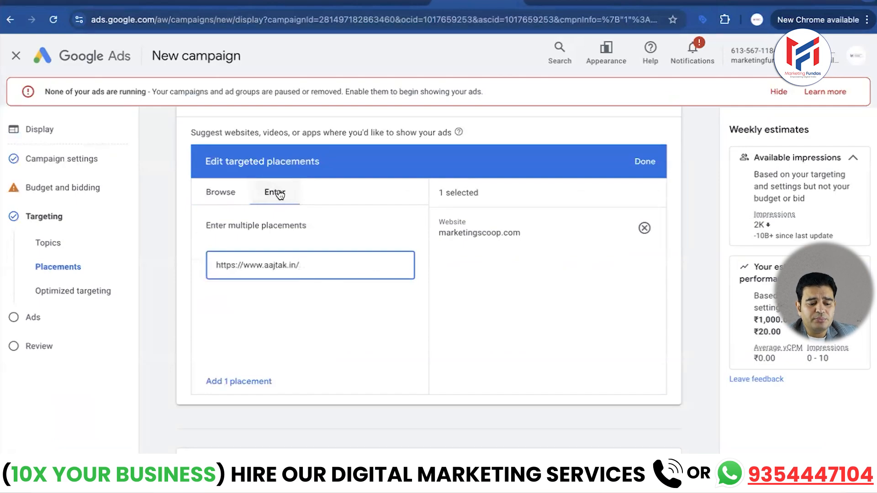
key(Return)
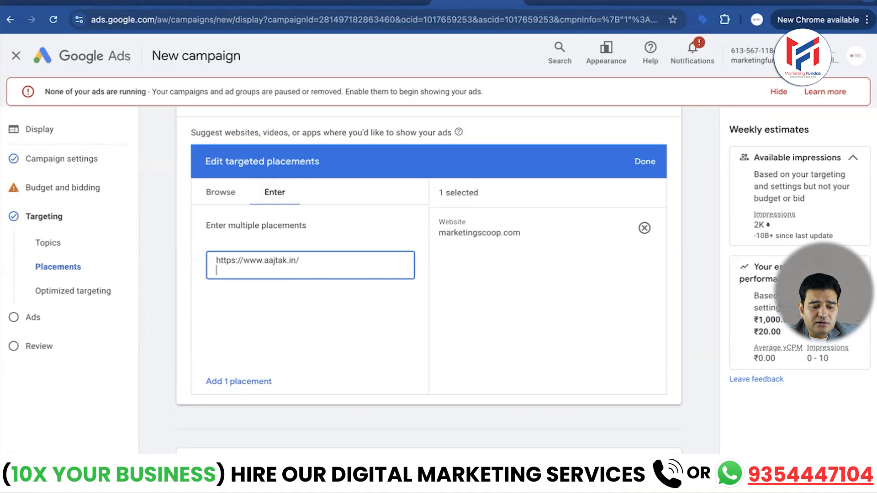
key(BackSpace)
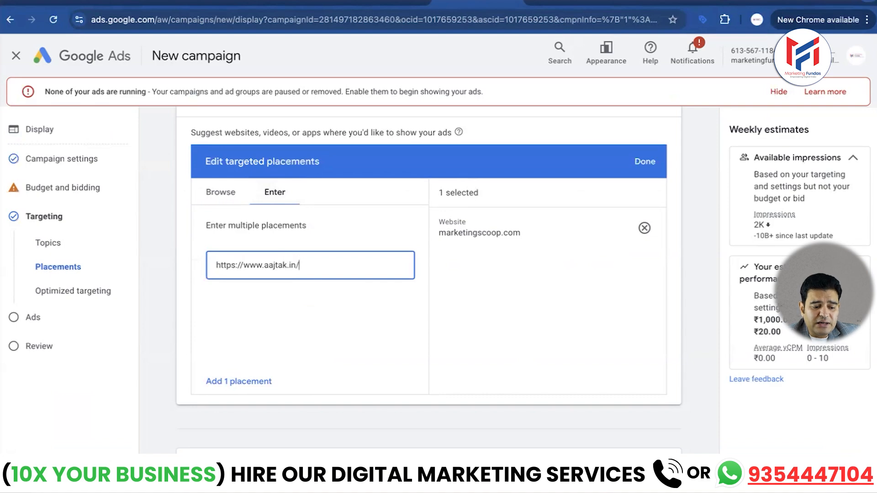
click(250, 382)
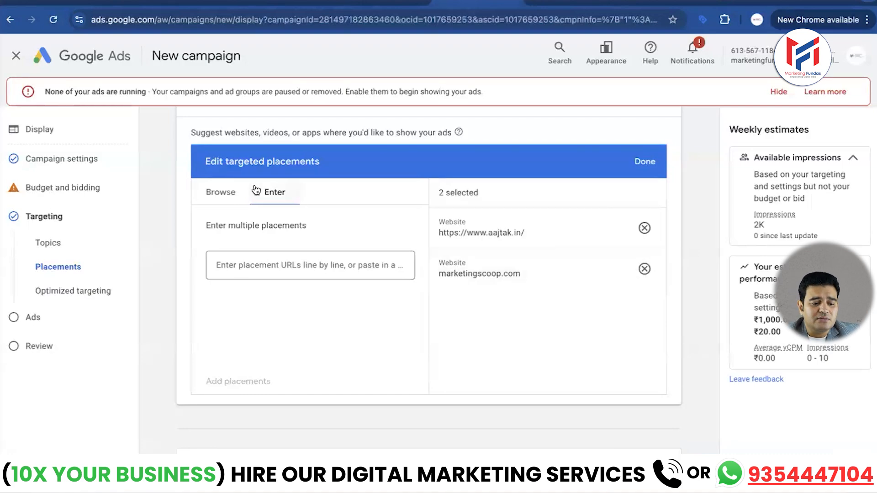
- Browse the YouTube channels matching "digital marketing", load more results, and select the Neil Patel channel as a placement
click(227, 192)
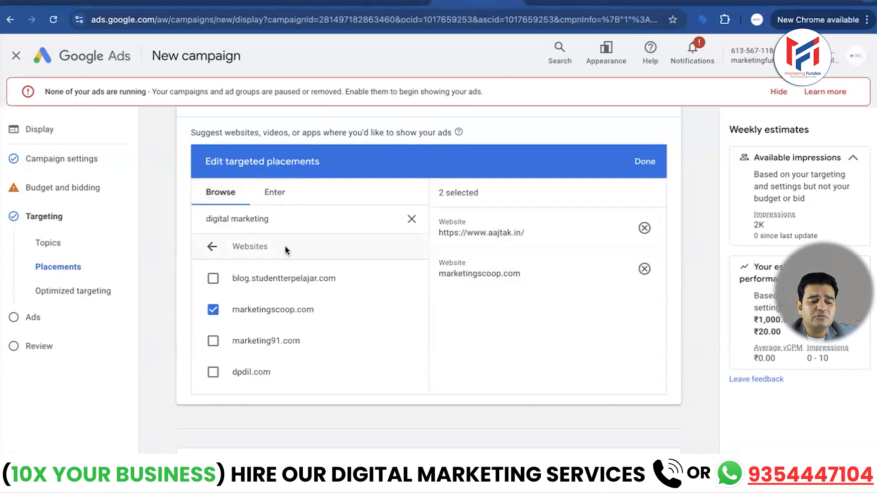
click(212, 247)
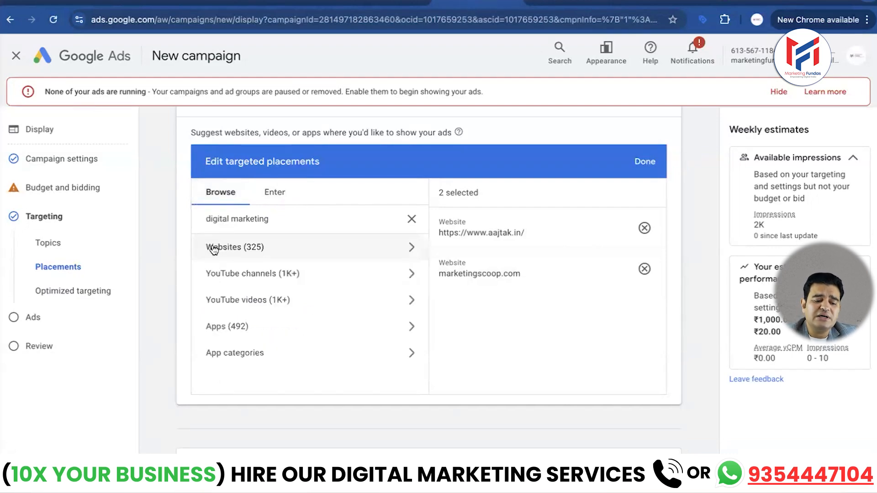
click(327, 282)
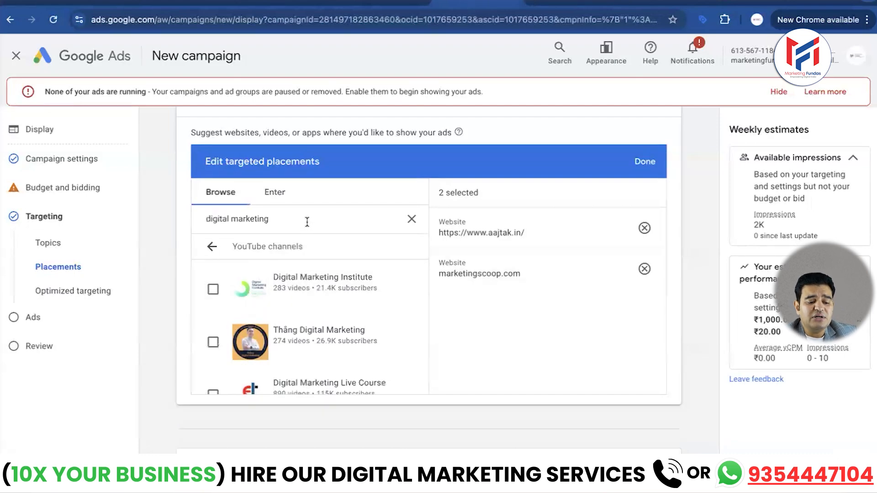
scroll(325, 310, down, 5)
scroll(327, 310, down, 5)
scroll(327, 310, down, 3)
scroll(327, 310, down, 5)
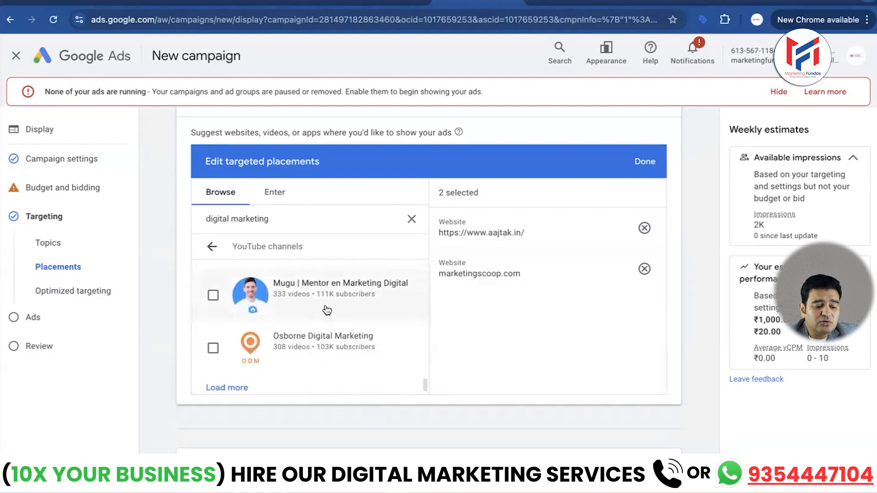
scroll(327, 310, down, 3)
click(234, 291)
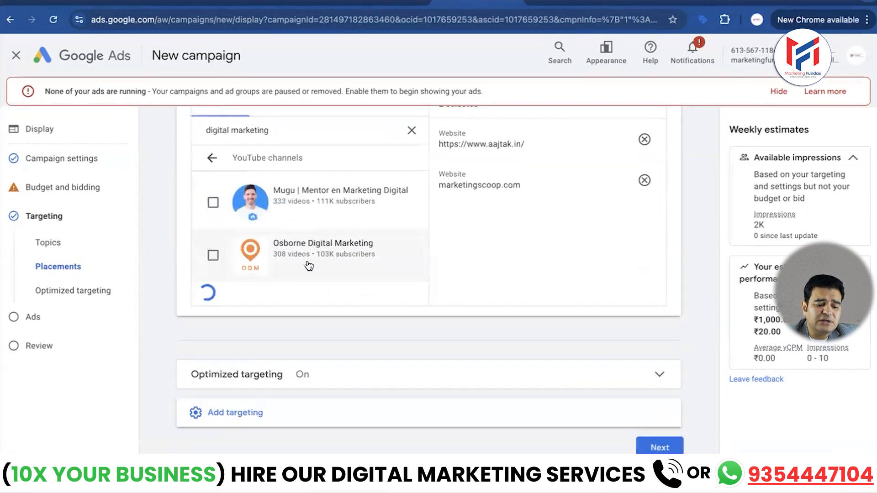
scroll(333, 227, down, 3)
scroll(333, 227, down, 5)
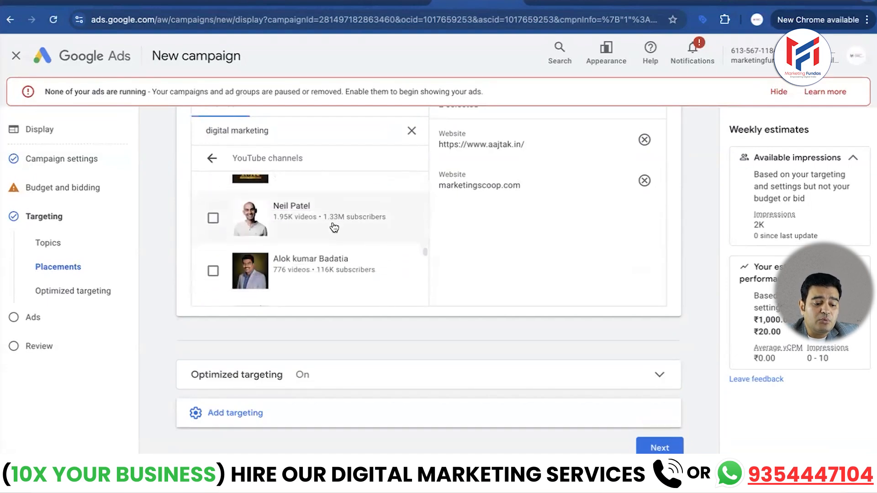
click(213, 218)
- Add the Expert Digital YouTube channel to the targeted placements
scroll(307, 230, down, 2)
scroll(307, 230, down, 3)
scroll(307, 230, down, 3)
click(213, 206)
- Load further YouTube channel results for "digital marketing" and review them for suitable placements
scroll(338, 238, down, 4)
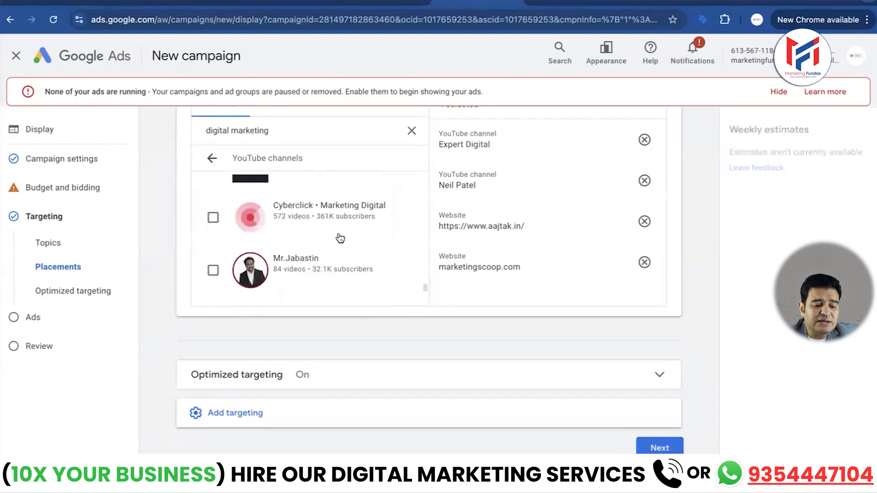
scroll(340, 238, down, 5)
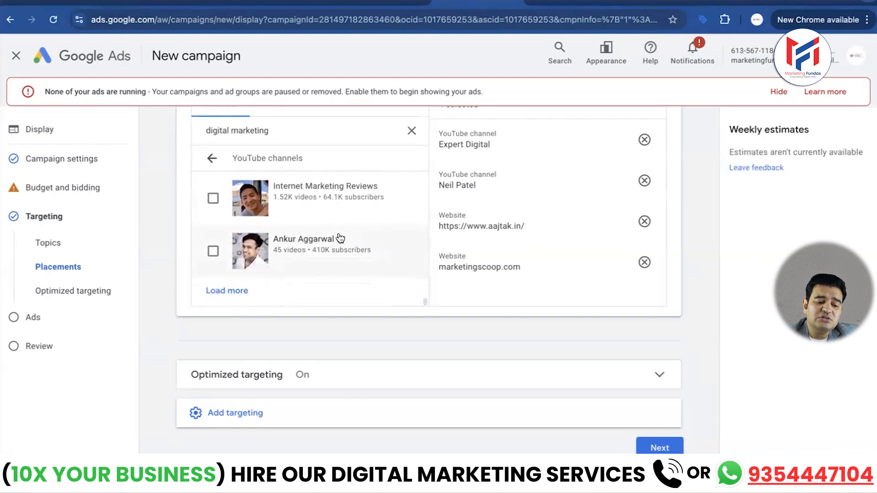
click(230, 291)
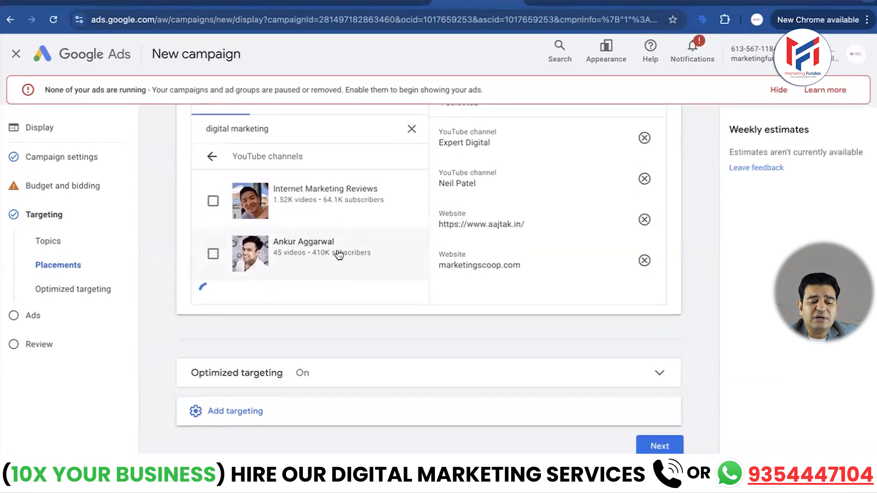
scroll(353, 226, down, 3)
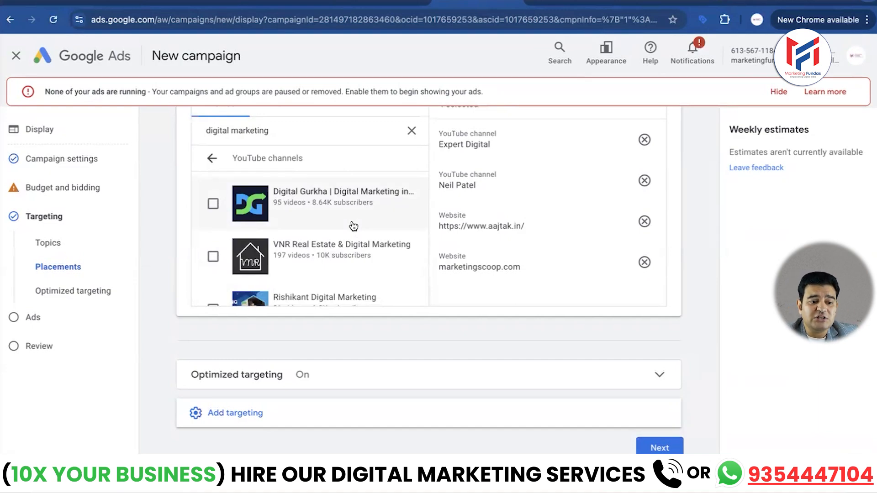
scroll(353, 225, down, 10)
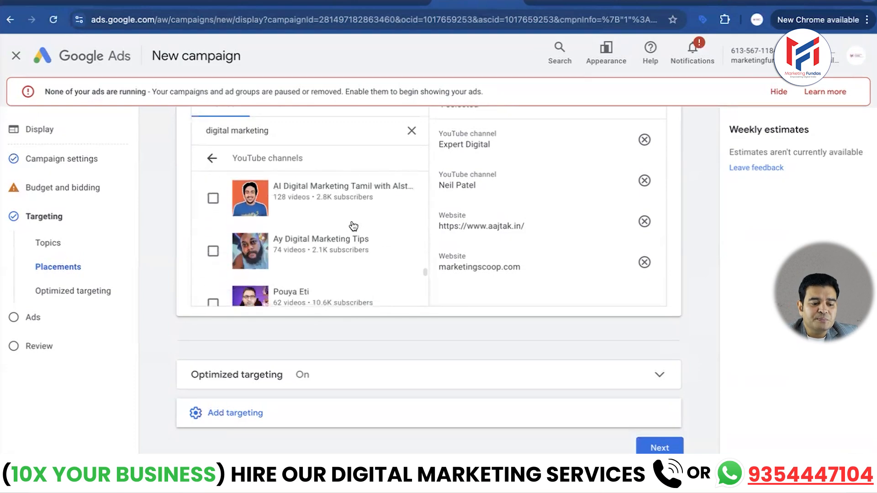
scroll(354, 226, down, 8)
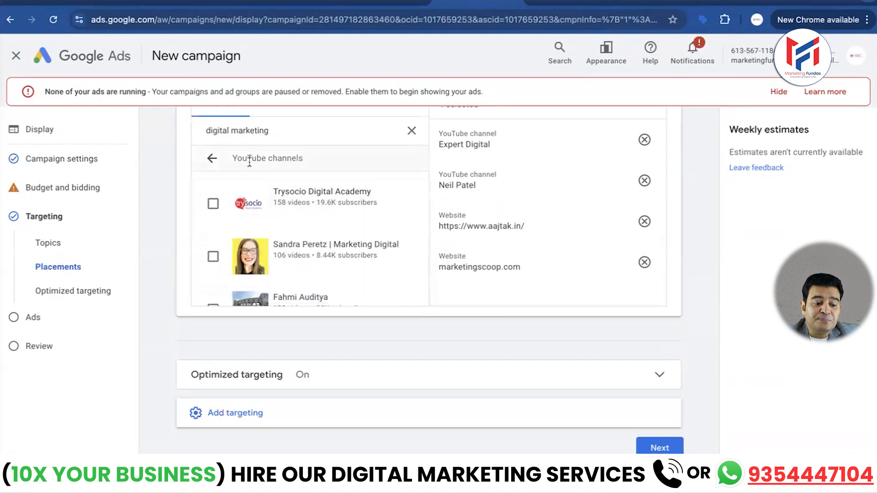
- Browse the YouTube videos matching "digital marketing" and review them for suitable placements
click(212, 159)
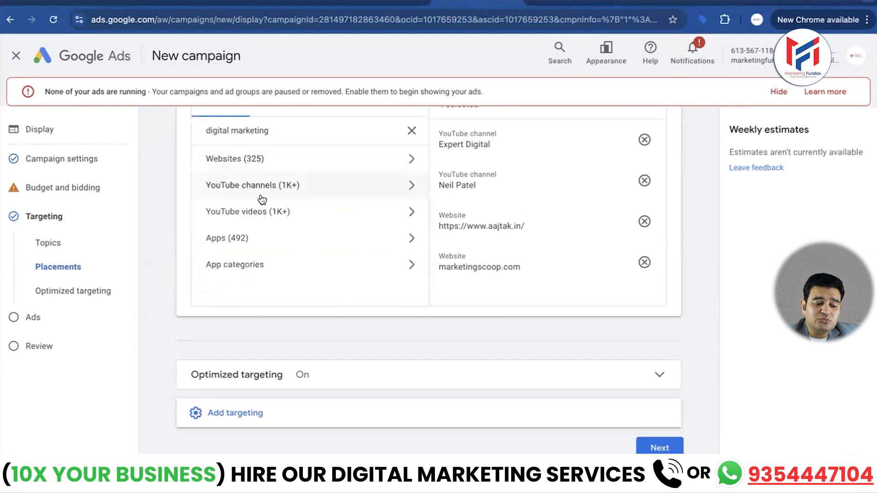
click(264, 213)
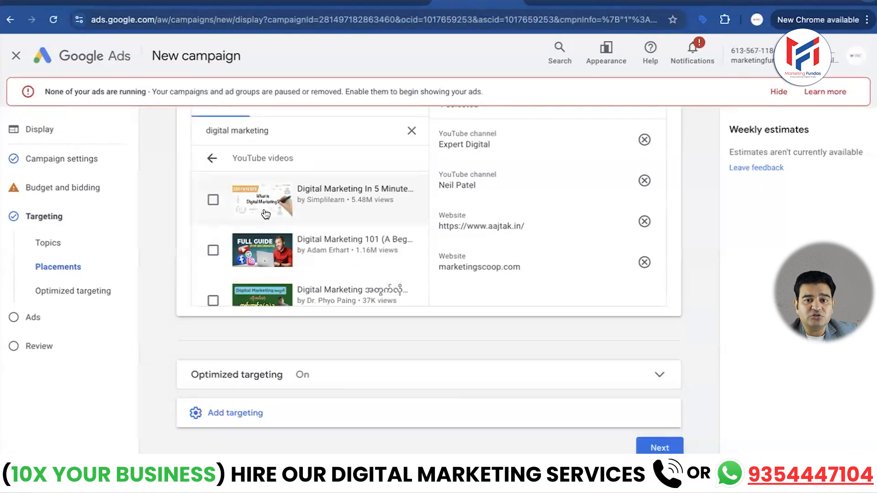
scroll(355, 253, down, 3)
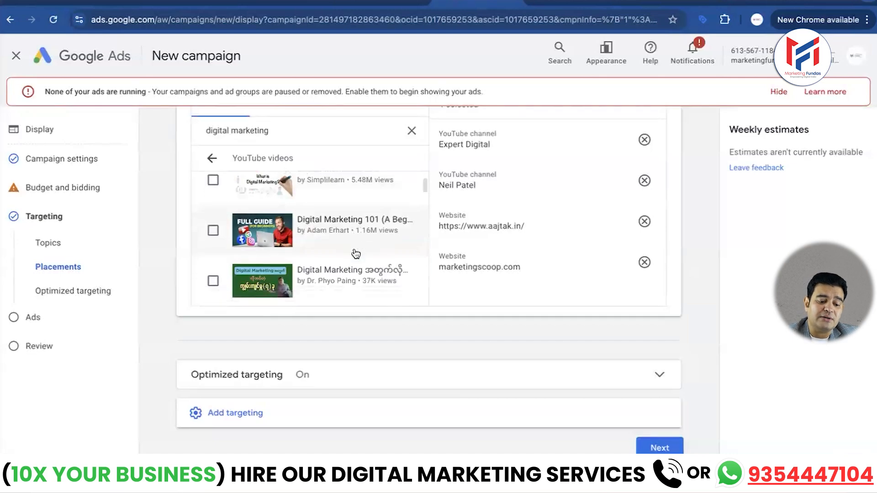
scroll(355, 253, down, 10)
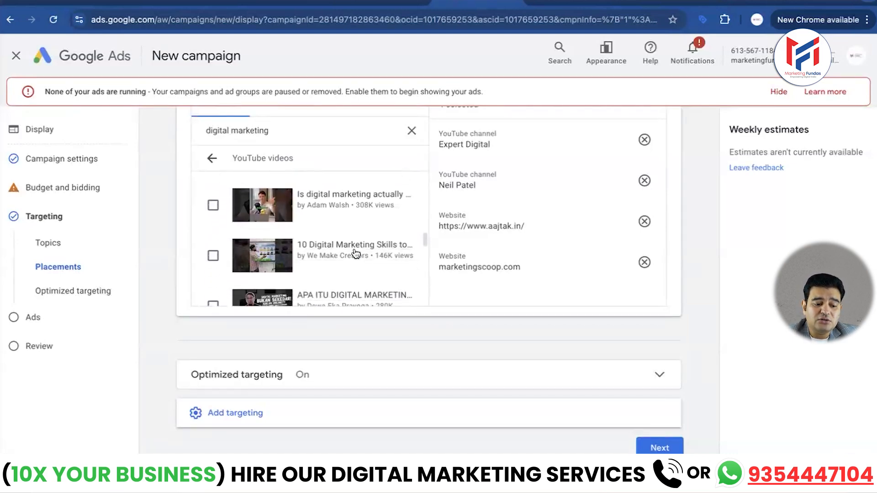
scroll(358, 227, up, 5)
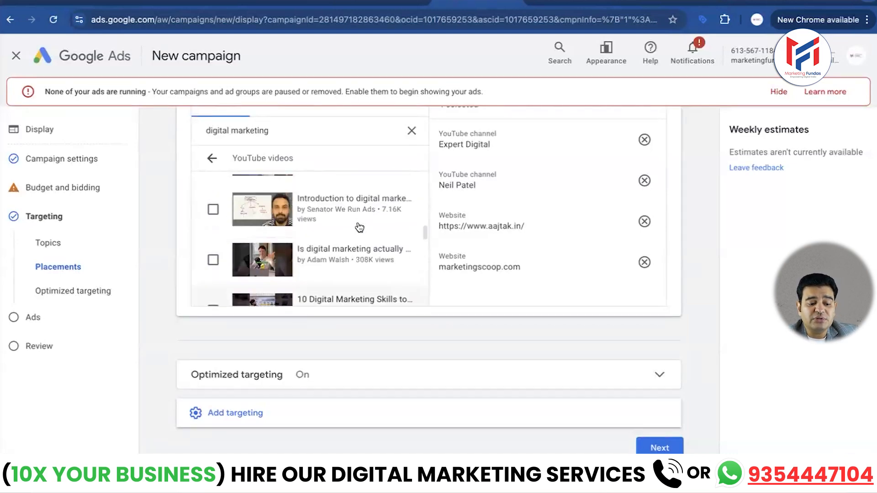
scroll(358, 227, up, 3)
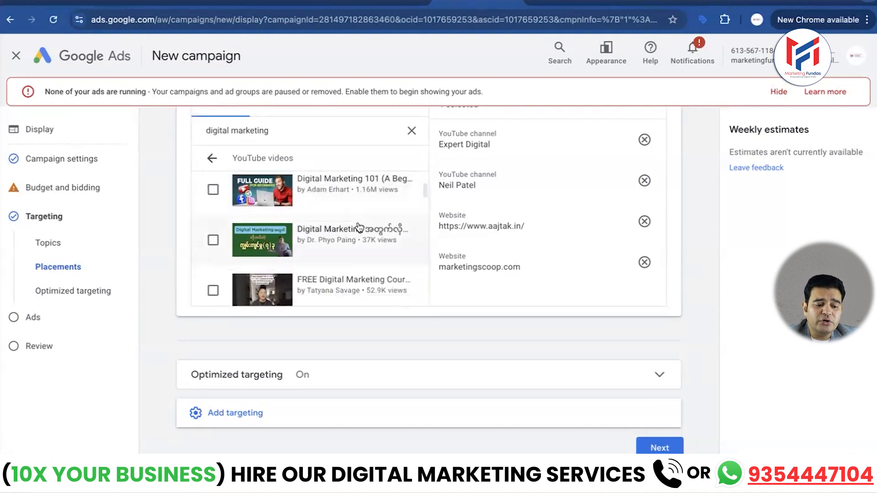
scroll(341, 216, up, 3)
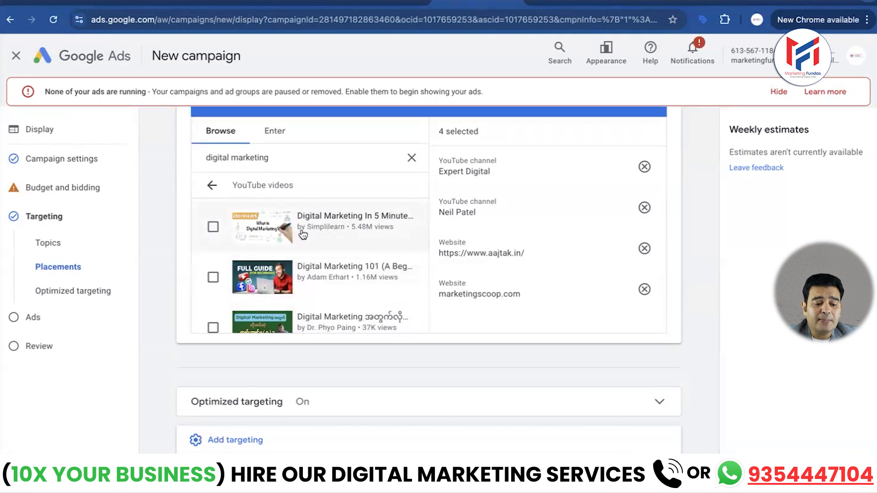
- Add the Digital Marketing Learning App by Make Life Easy Apps and the CourseTech Digital Marketing app to the targeted placements
click(214, 186)
click(235, 268)
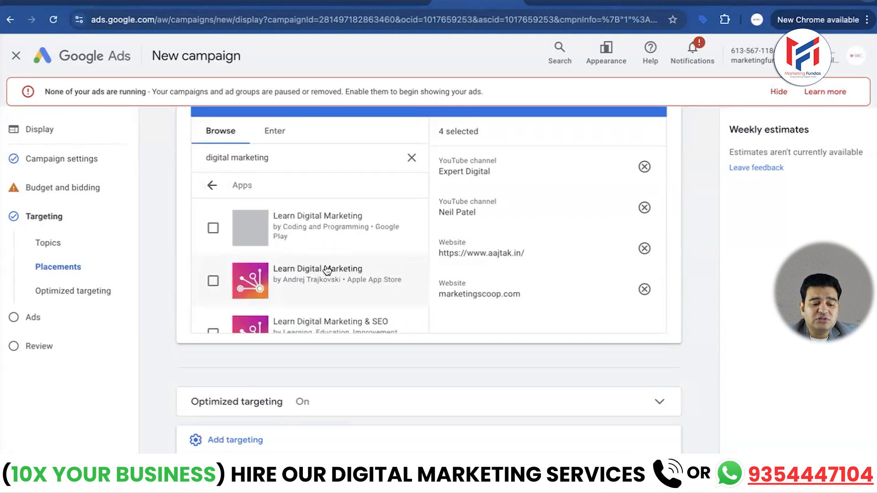
scroll(321, 266, down, 1)
scroll(321, 265, down, 3)
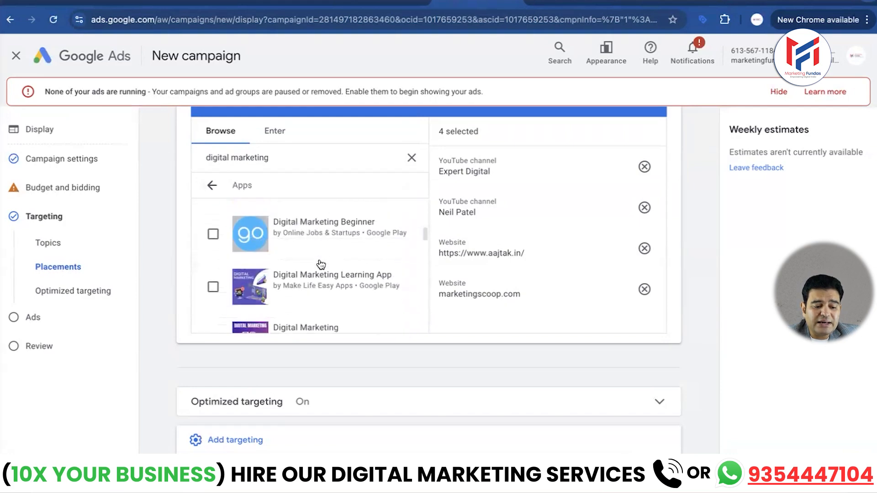
click(212, 254)
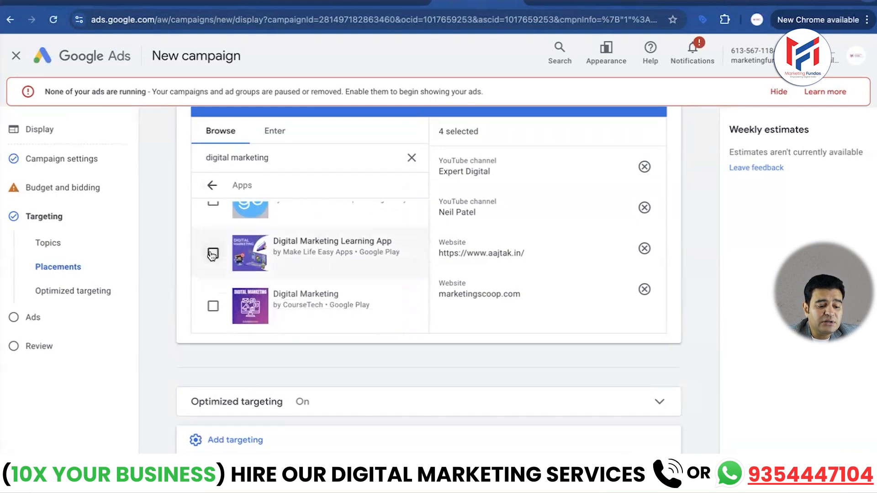
click(213, 306)
scroll(270, 284, down, 4)
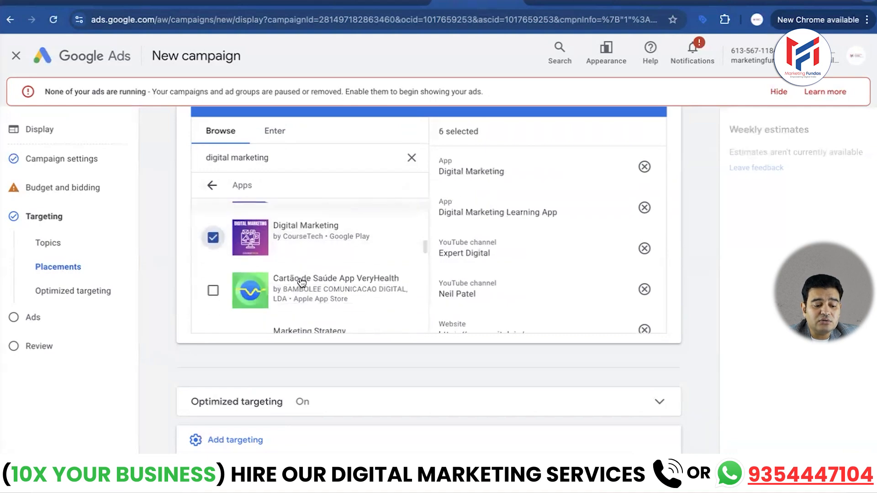
- Check the app categories for "digital marketing" and return to the list of placement types
click(213, 186)
click(343, 289)
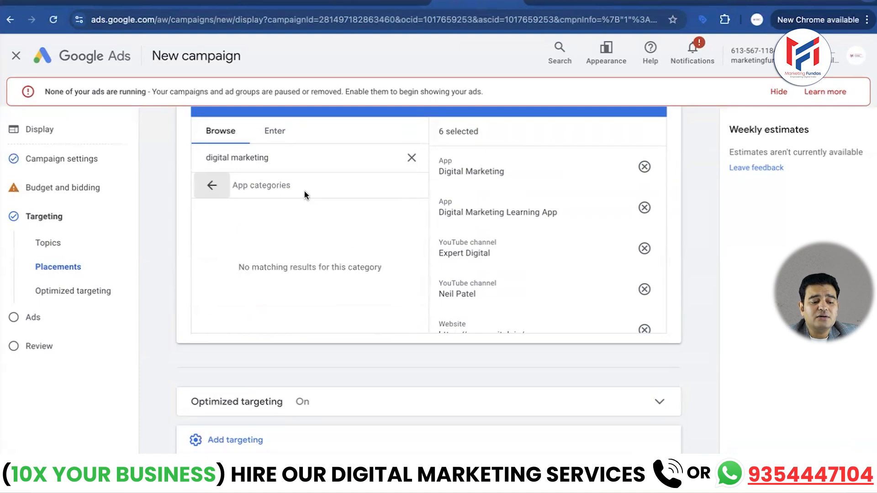
click(212, 185)
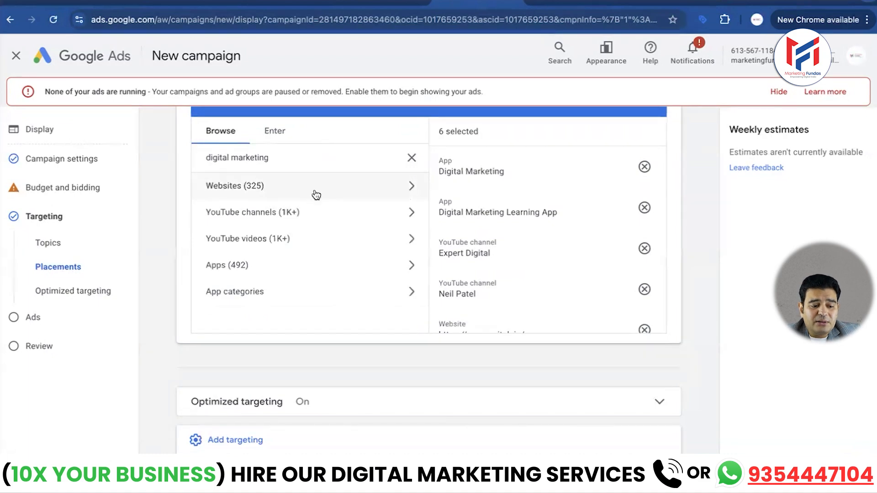
- Review the selected placements, hide the notice about no running ads, and proceed from targeting to ad creation
scroll(502, 299, down, 5)
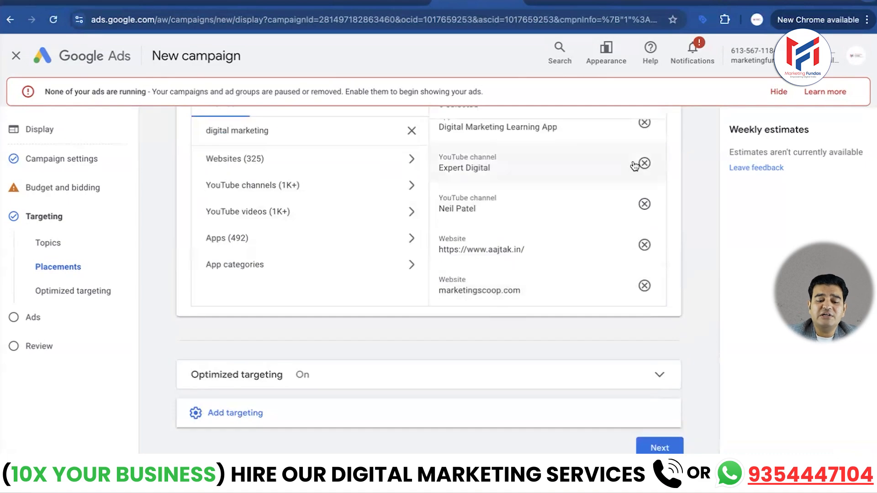
click(778, 91)
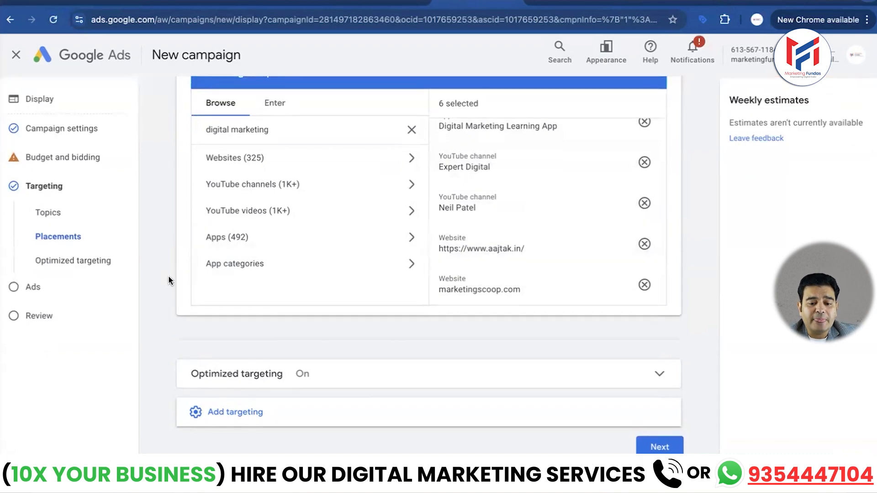
scroll(168, 277, up, 1)
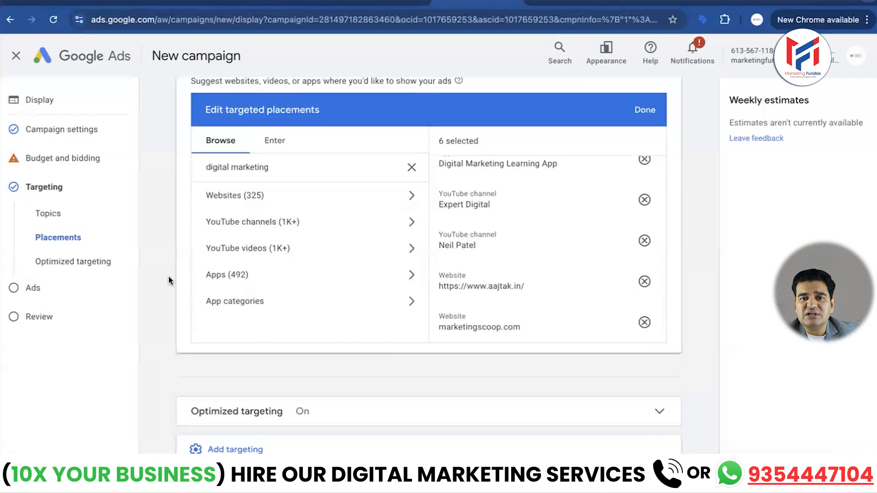
scroll(168, 276, down, 1)
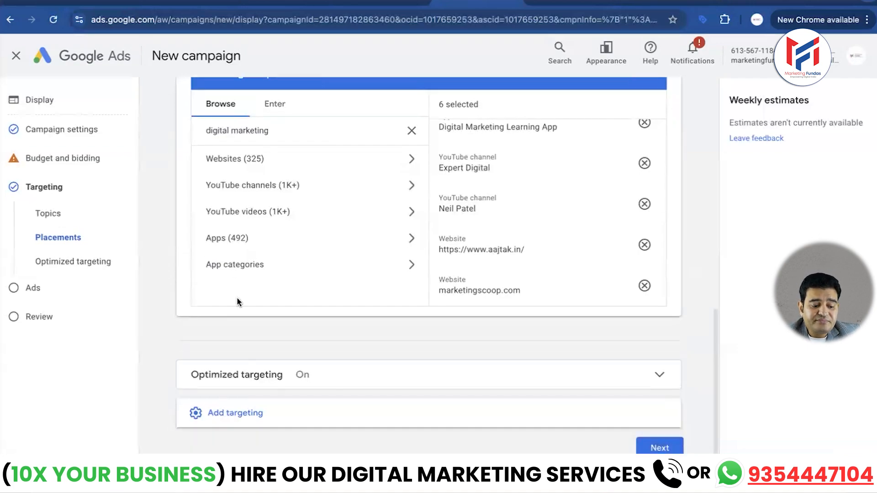
click(660, 449)
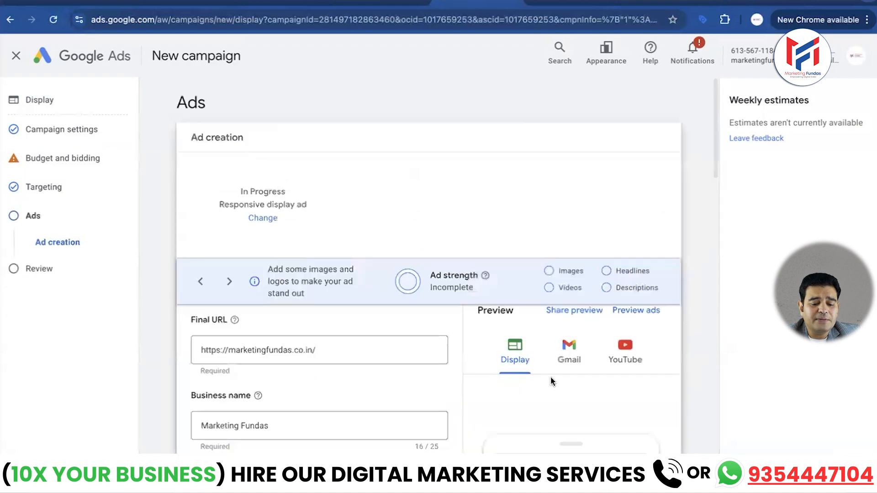
- Add the recent assets GOOGLE ADS.jpg, 300 250.jpg and the two vertical course banners as images for the responsive display ad
scroll(157, 349, down, 4)
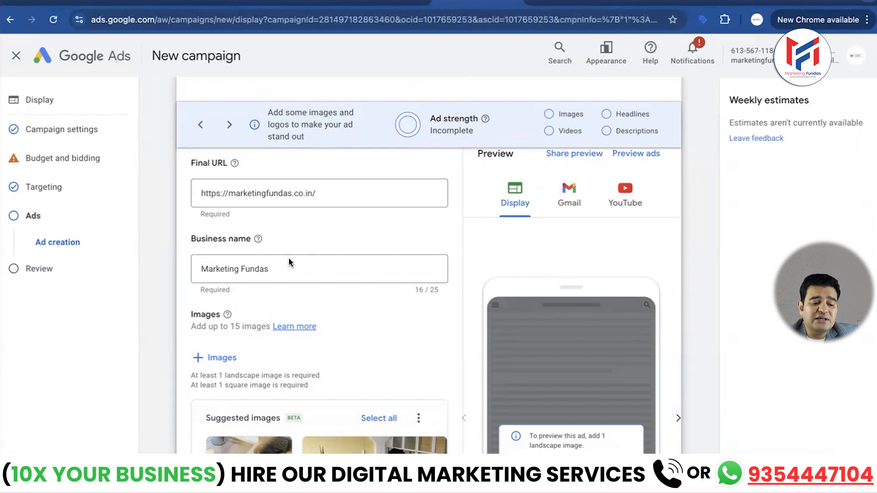
scroll(287, 272, down, 3)
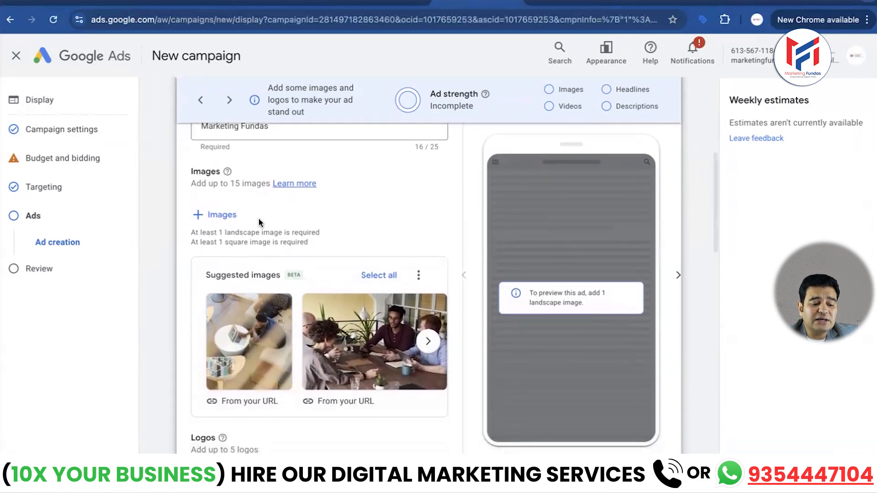
click(198, 216)
scroll(524, 291, down, 2)
scroll(523, 291, down, 1)
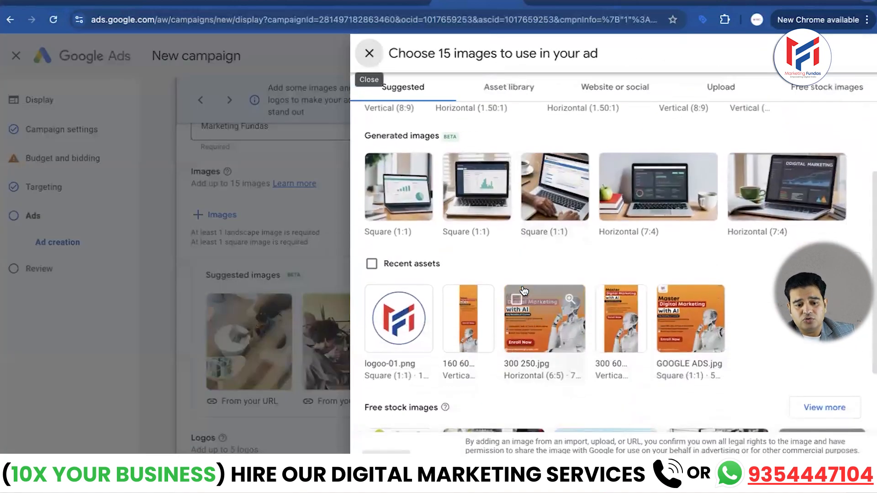
click(671, 309)
scroll(628, 283, down, 2)
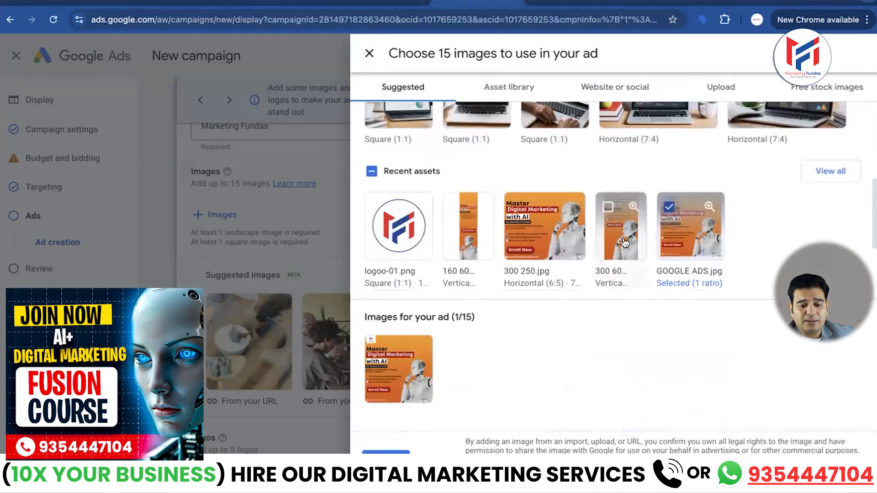
click(608, 208)
click(517, 205)
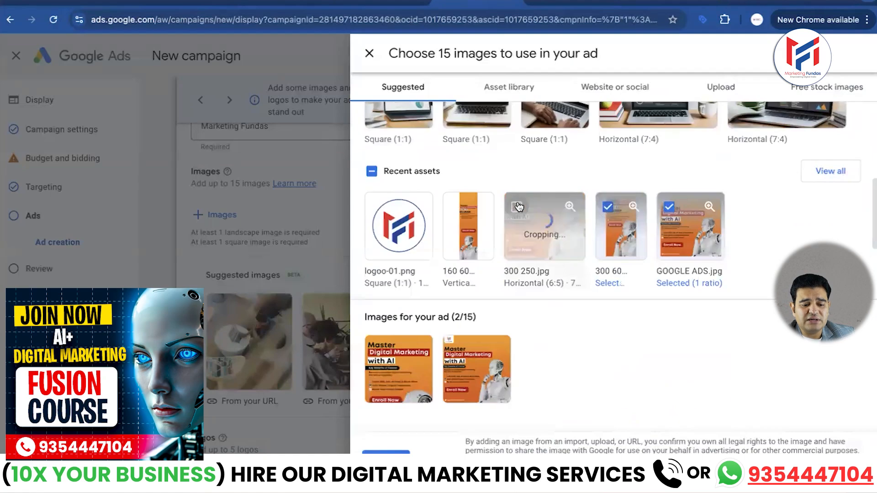
scroll(502, 201, down, 1)
click(454, 177)
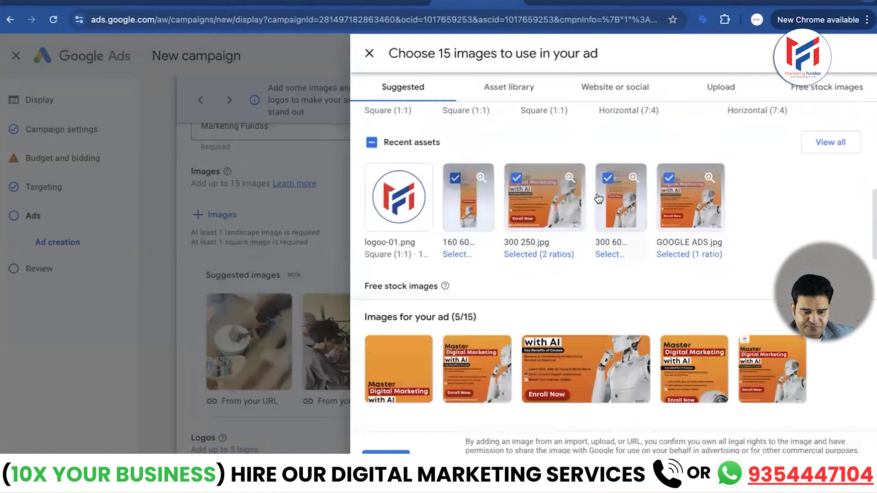
scroll(599, 198, down, 1)
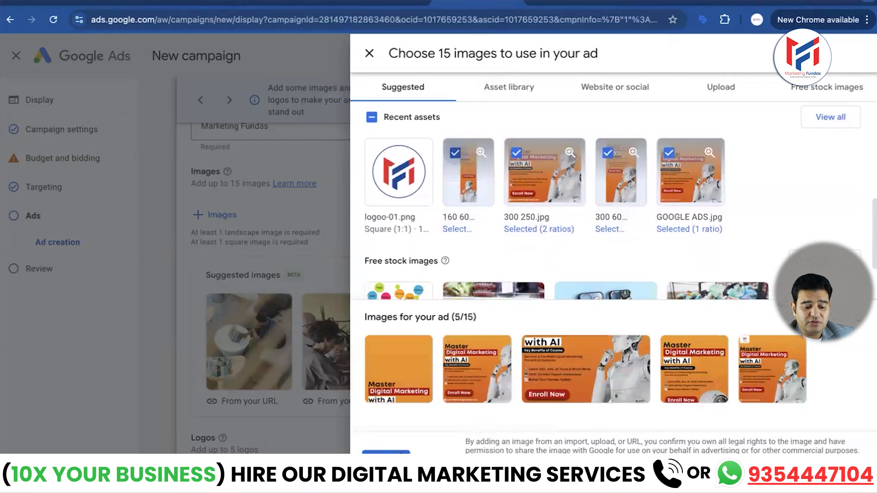
click(385, 453)
- Check the ad's images and logo, and add the vertical Fusion Course video from the asset library to the ad
scroll(292, 283, down, 3)
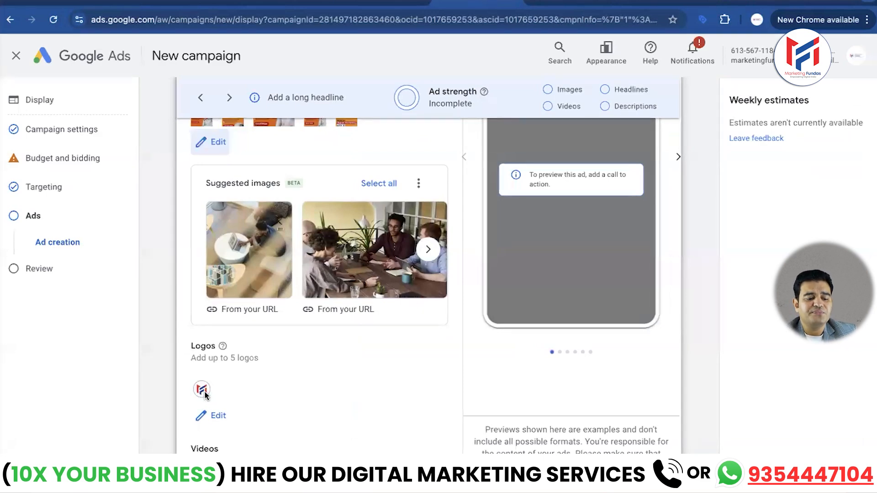
scroll(204, 391, down, 1)
scroll(204, 390, up, 2)
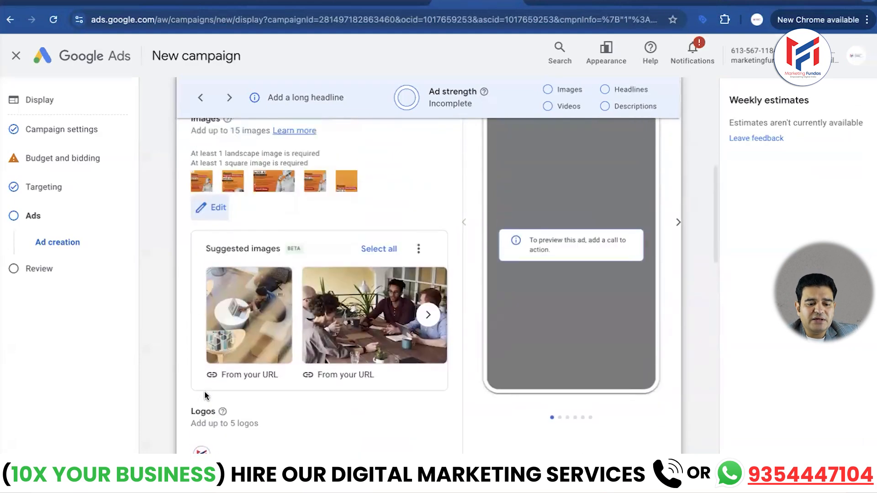
scroll(204, 395, up, 4)
scroll(204, 395, down, 3)
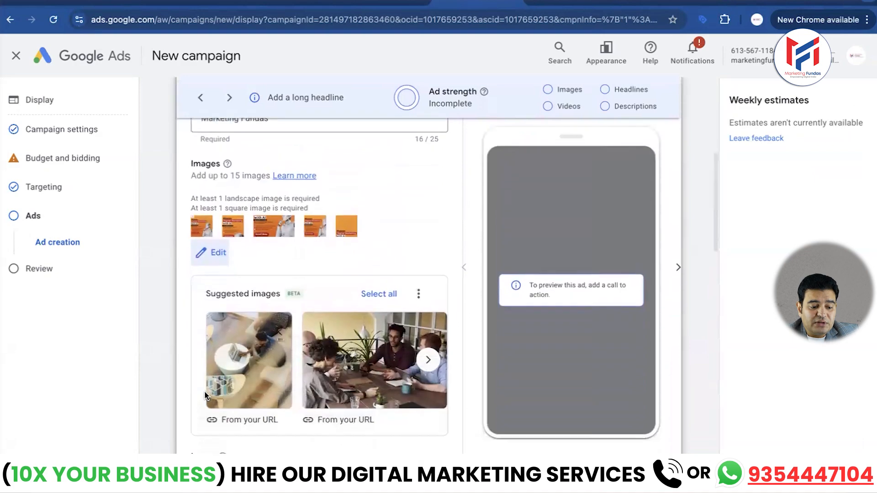
scroll(205, 395, down, 6)
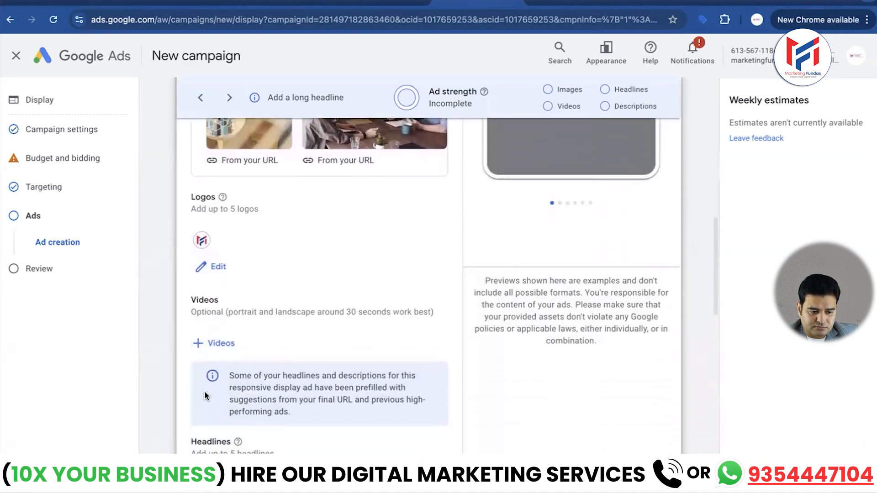
scroll(204, 390, down, 2)
click(203, 250)
mouse_move(411, 243)
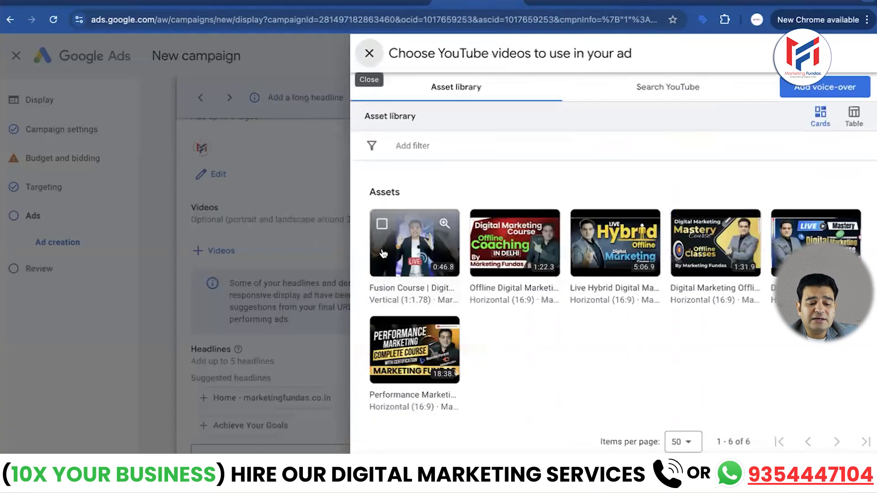
click(382, 224)
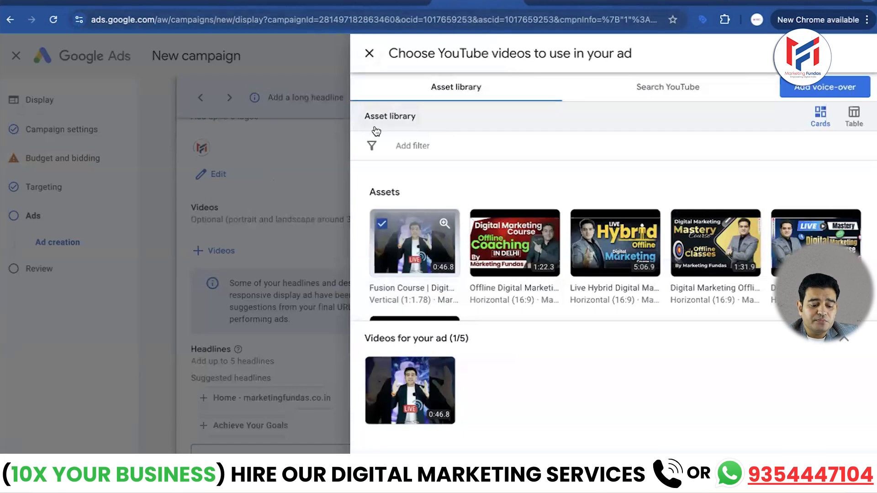
click(377, 466)
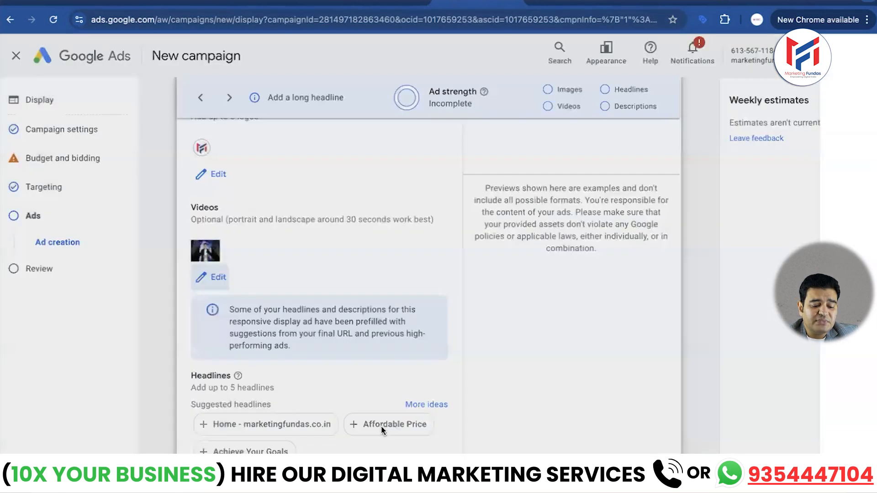
- Replace the prefilled first headline with "Master Digital Marketing Today", copied from the Google Display Campaign In Market Audience document in Google Docs
scroll(371, 358, down, 2)
scroll(370, 358, down, 3)
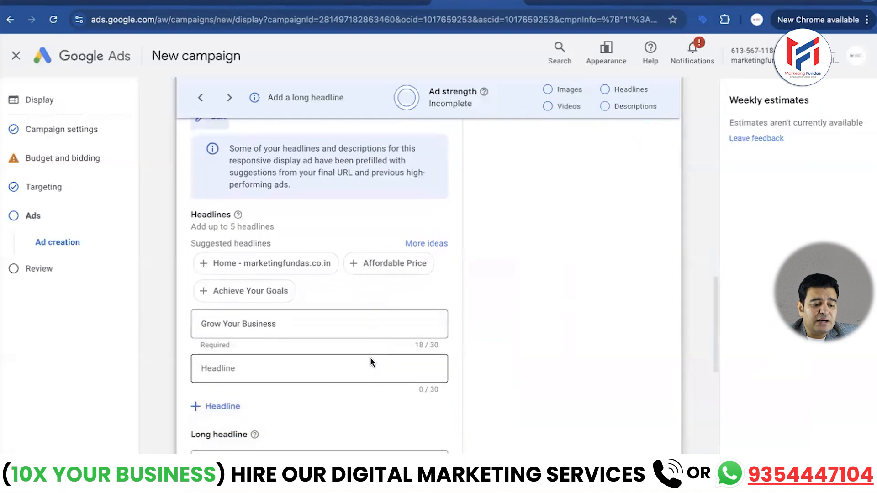
click(315, 263)
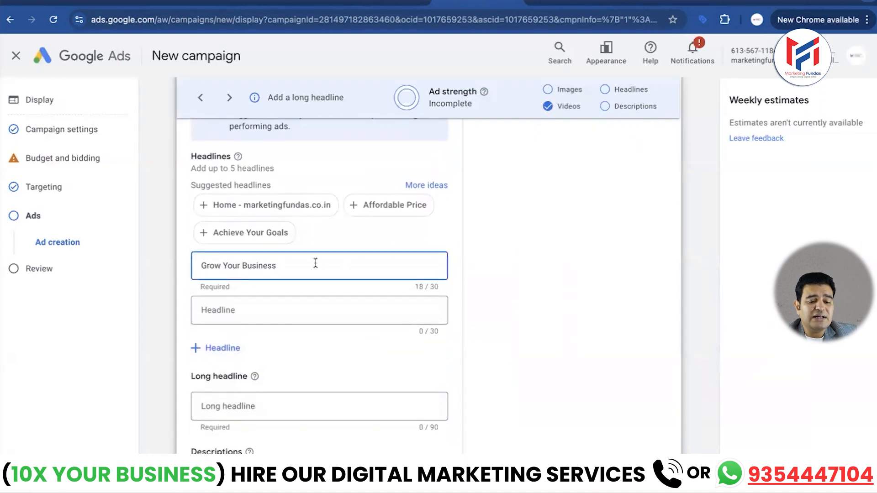
key(ctrl+Up)
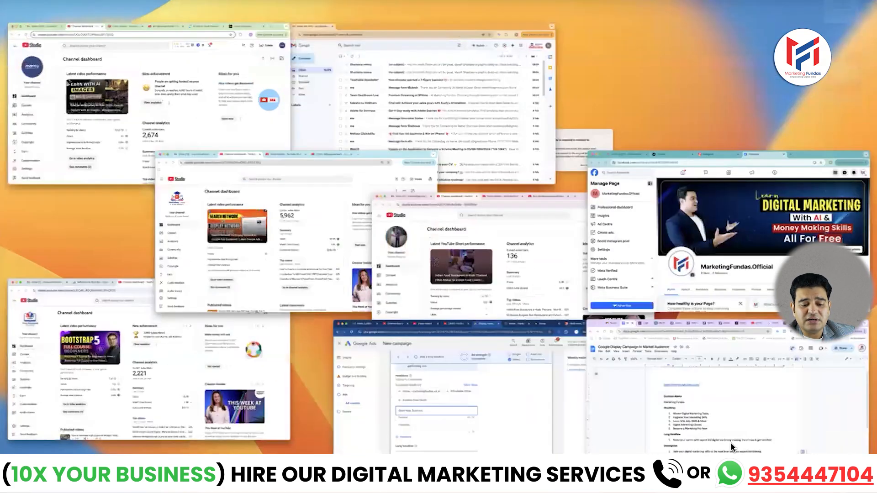
click(730, 443)
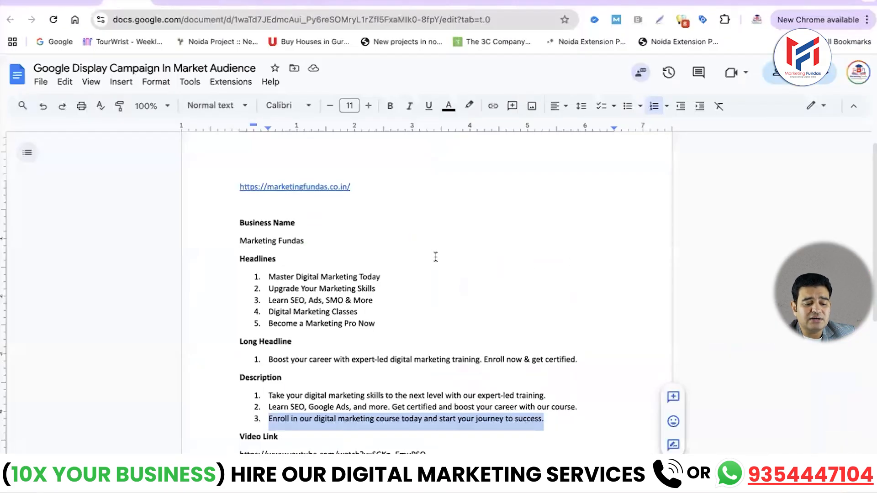
drag(380, 274, 270, 274)
key(ctrl+c)
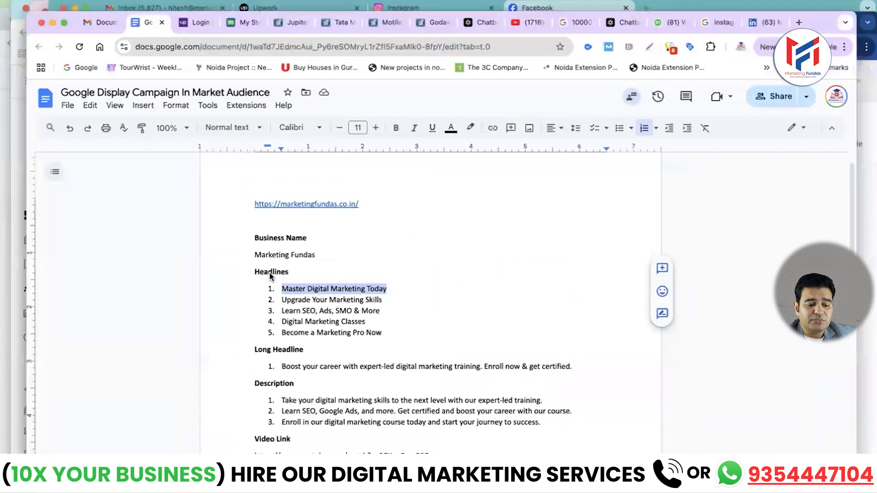
key(ctrl+Up)
click(699, 430)
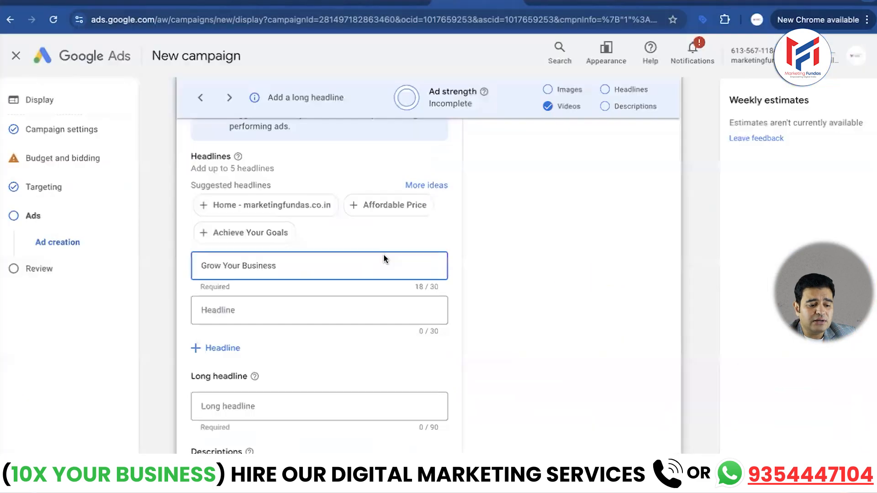
key(ctrl+a)
key(ctrl+v)
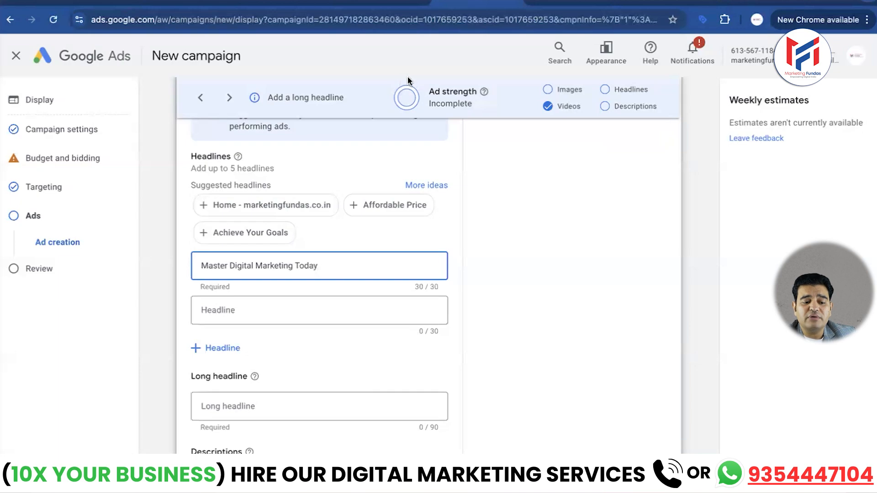
- Copy "Upgrade Your Marketing Skills" from the Google Docs document into the ad's second headline
click(372, 209)
click(291, 287)
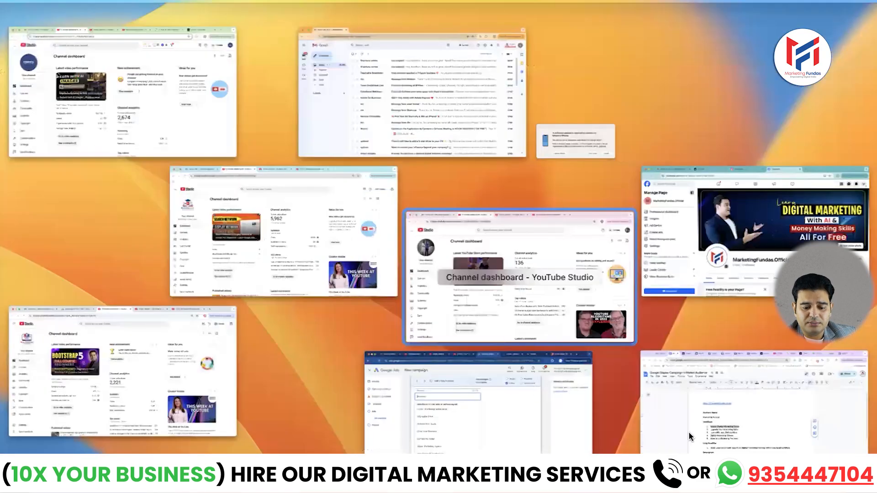
click(688, 433)
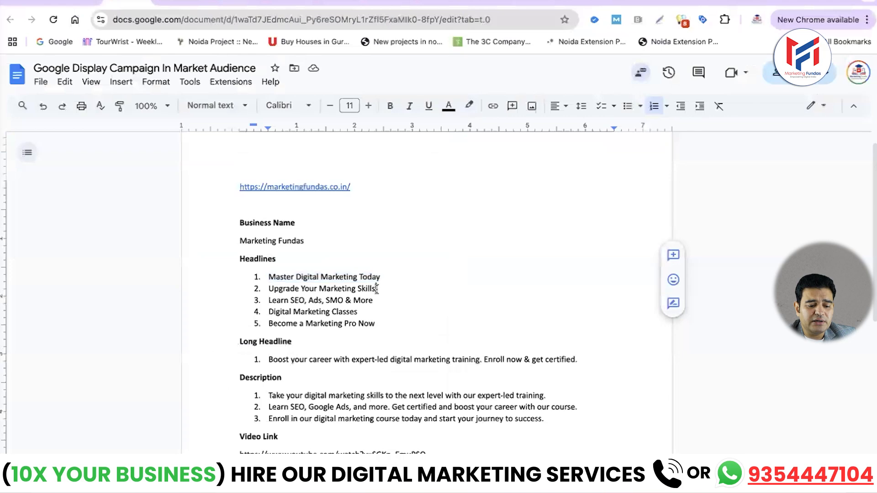
drag(376, 289, 269, 294)
key(super+c)
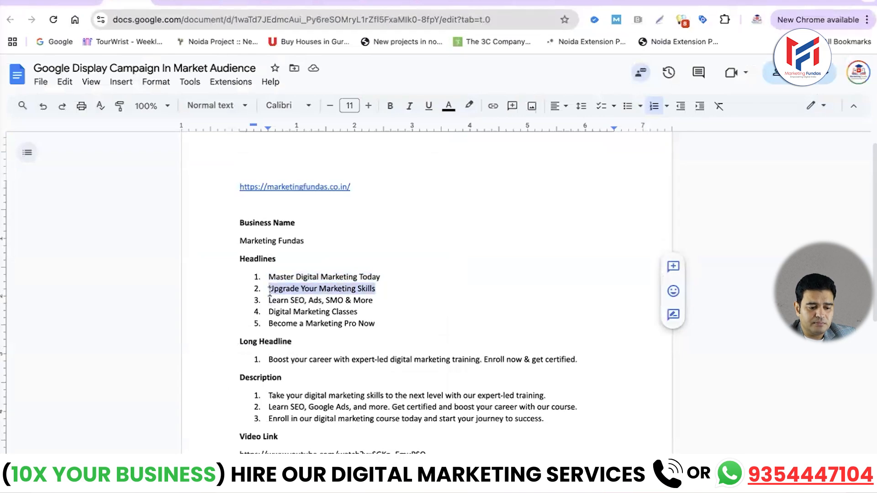
key(ctrl+Up)
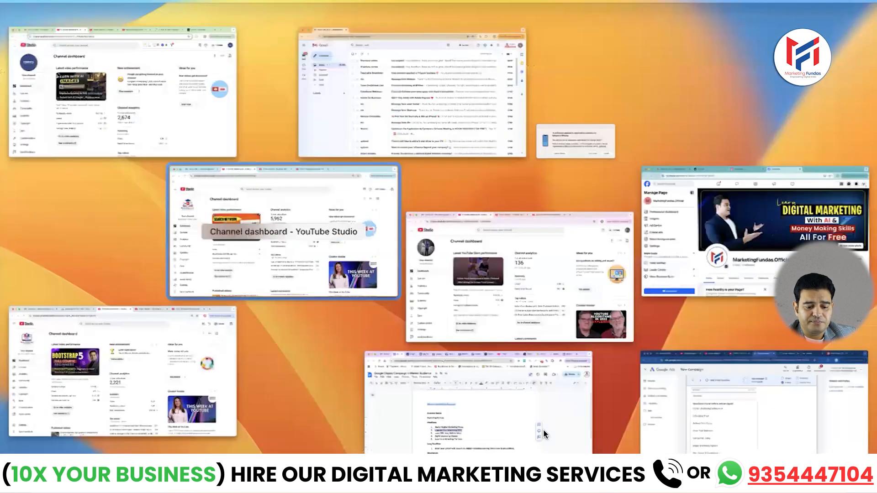
click(714, 421)
key(super+v)
- Use the suggested idea "Affordable Price" as the third headline
scroll(382, 196, up, 3)
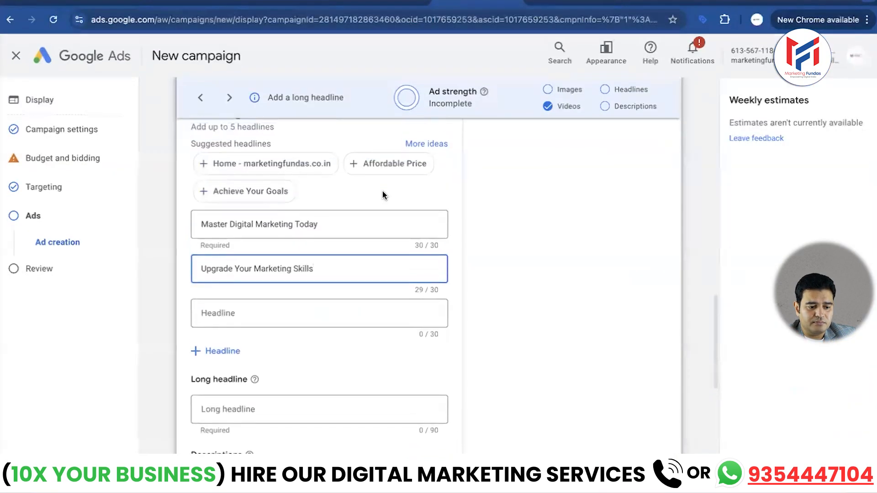
click(319, 307)
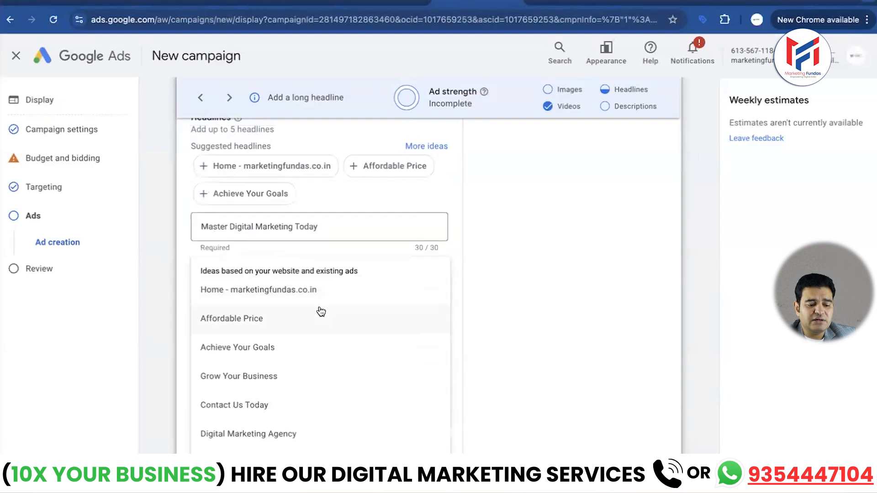
click(253, 318)
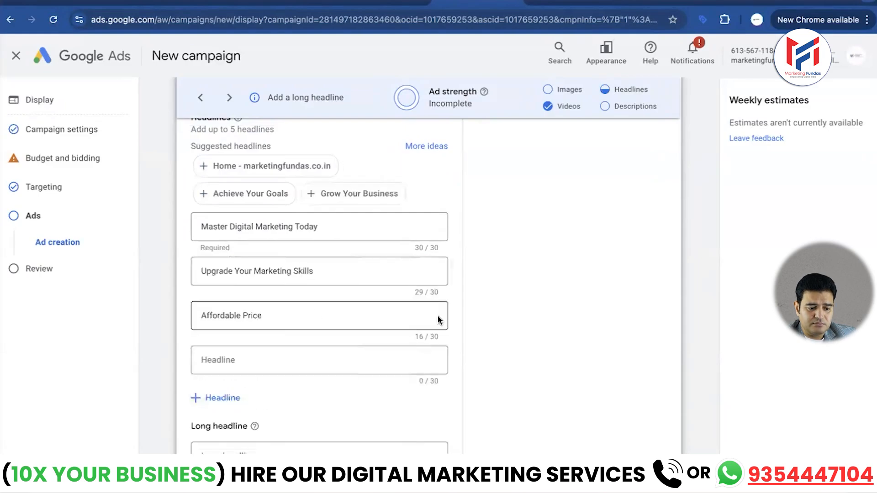
- Copy "Become a Marketing Pro Now" from the Google Docs document into the ad's fourth headline
key(ctrl+Up)
click(755, 433)
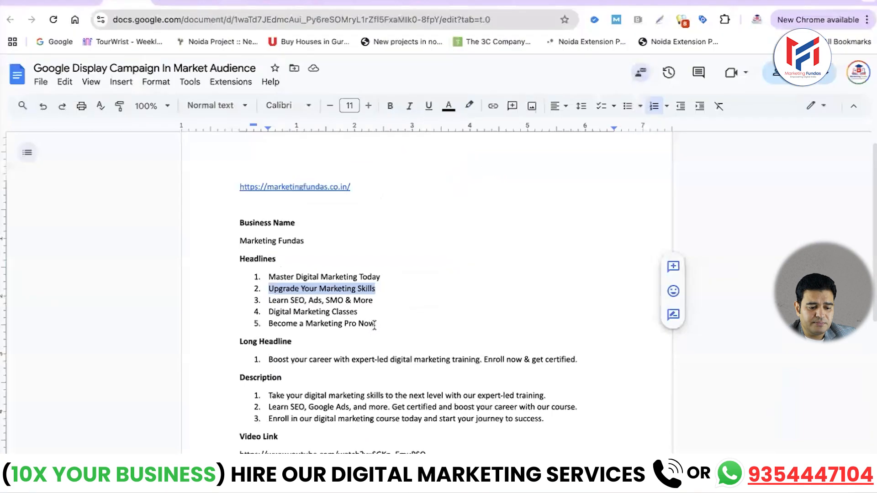
drag(375, 324, 269, 321)
key(super+c)
key(ctrl+Up)
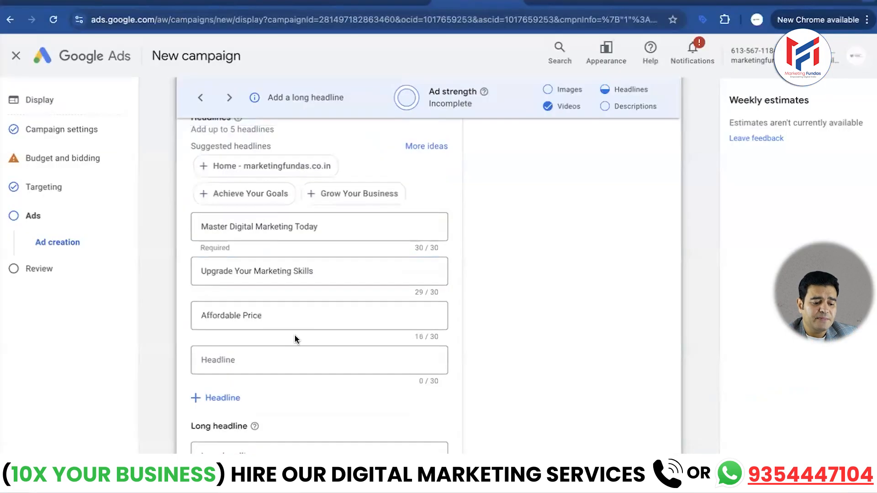
click(282, 363)
key(super+v)
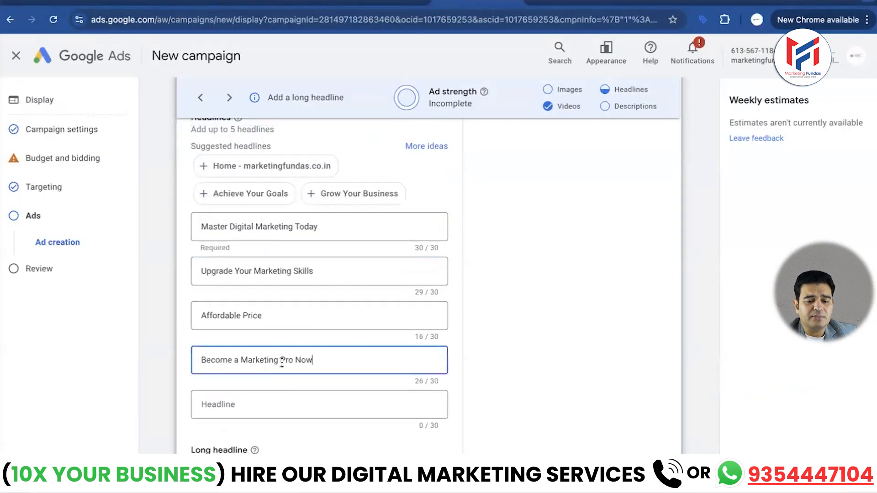
- Use the suggested idea "Digital Marketing Agency" as the fifth headline and review the completed headlines
click(298, 405)
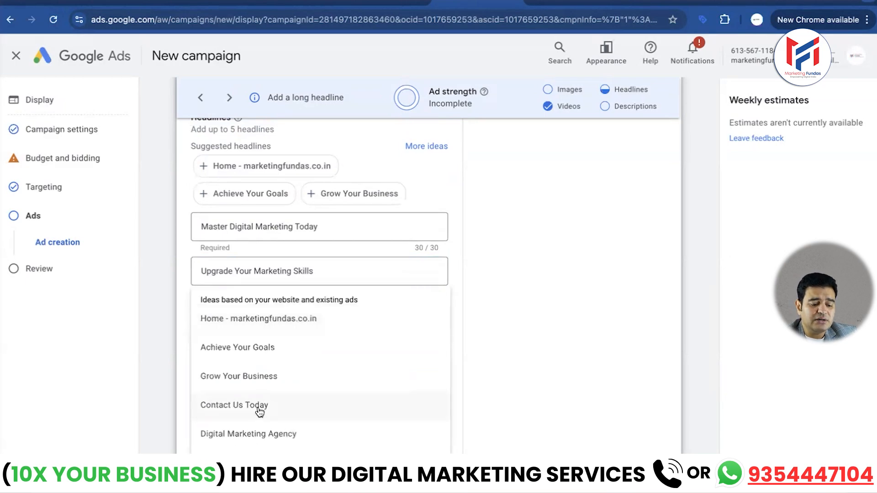
click(252, 434)
scroll(375, 329, down, 3)
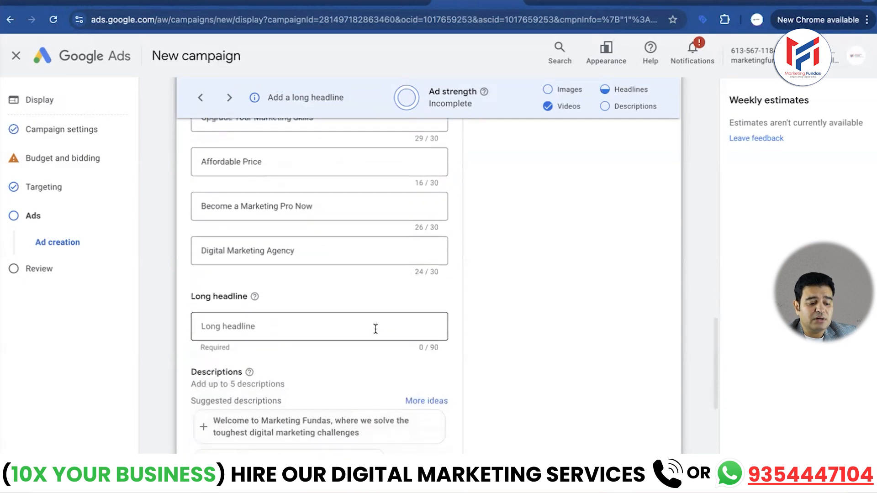
scroll(376, 332, up, 3)
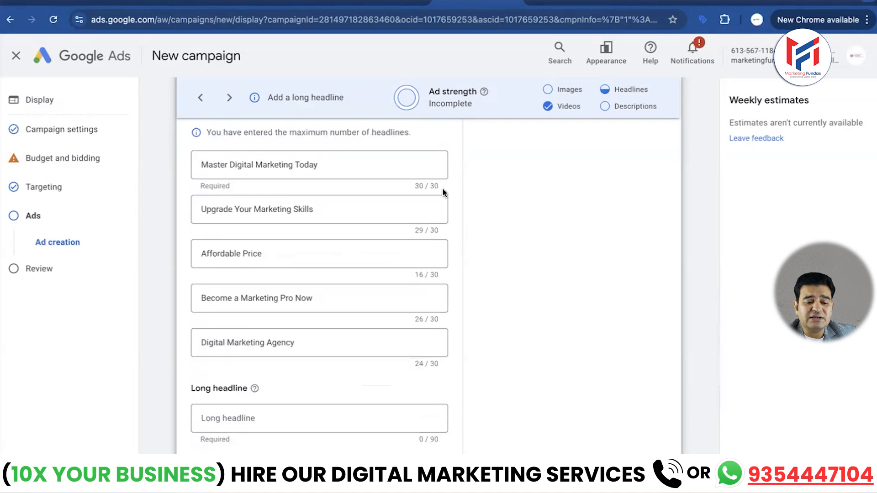
- Fill the long headline with "Boost your career with expert-led digital marketing training. Enroll now & get certified" from the Google Docs document
scroll(415, 274, down, 2)
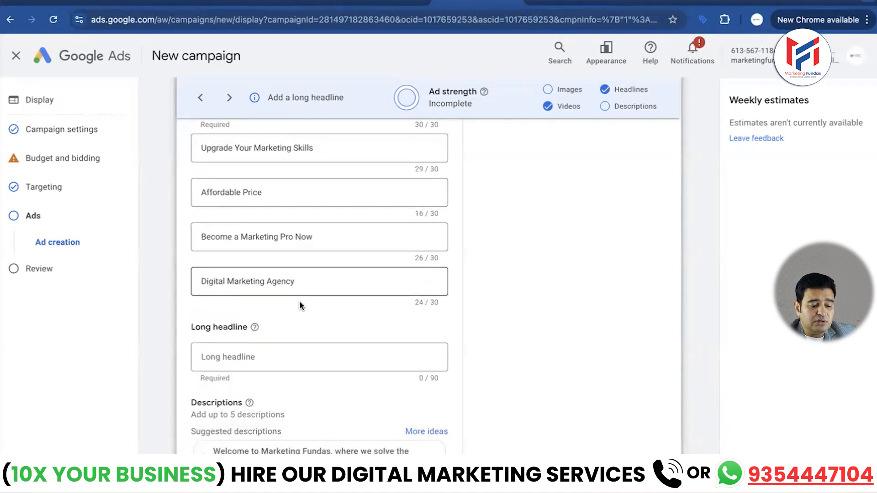
click(288, 358)
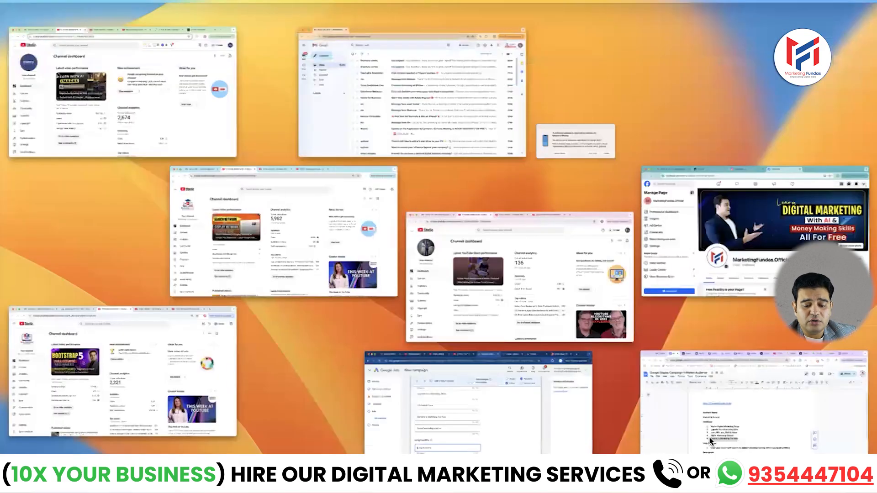
click(710, 441)
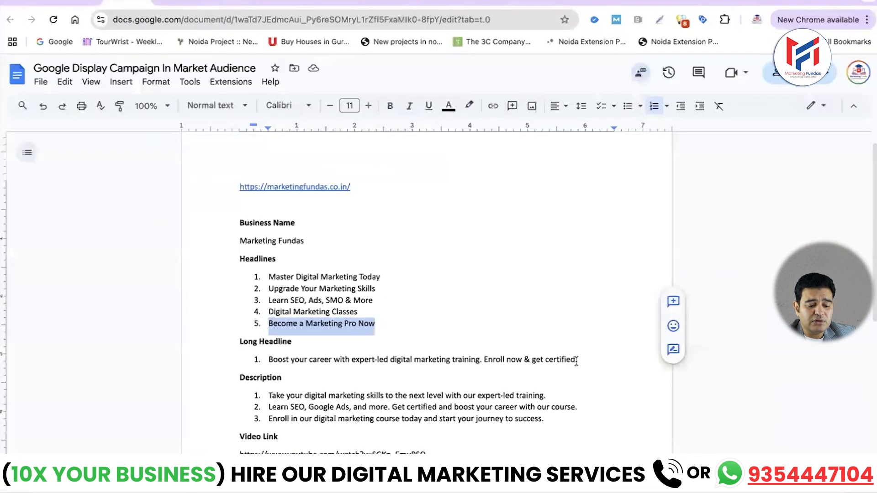
drag(576, 361, 269, 357)
key(super+c)
key(ctrl+Up)
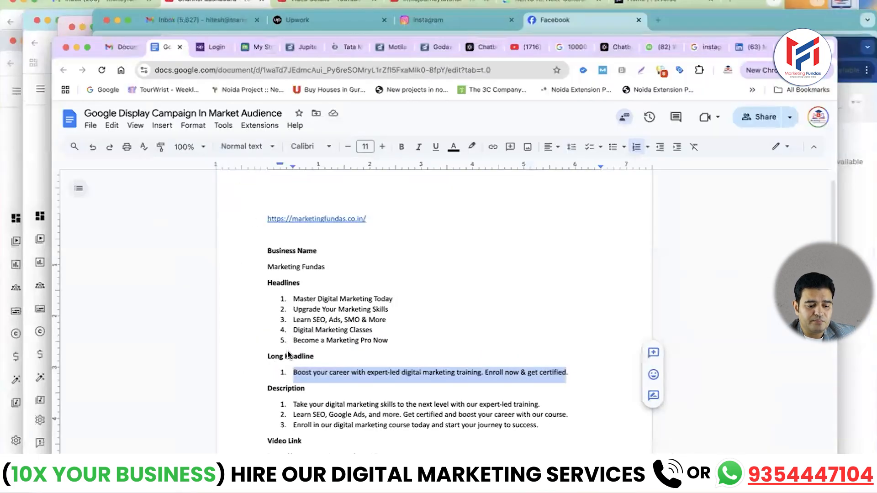
click(714, 401)
key(super+v)
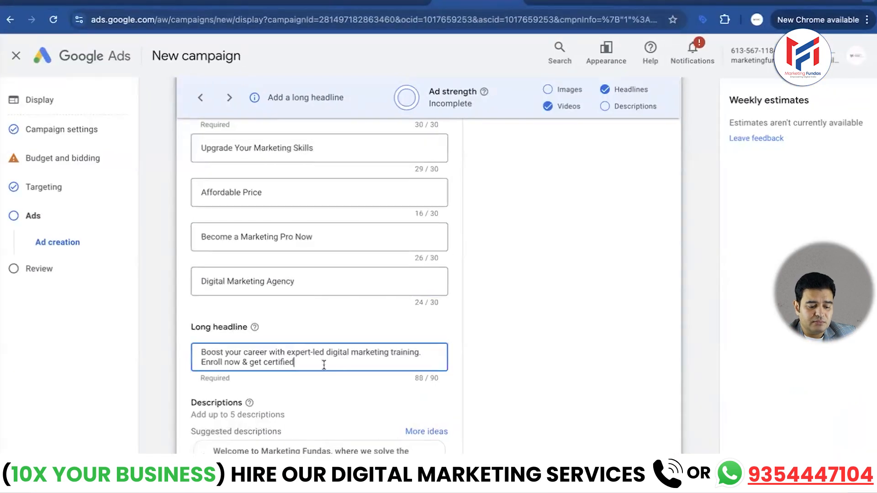
- Clear the prefilled text about targeted PPC campaigns from the ad's first description
scroll(322, 364, down, 2)
scroll(312, 326, down, 3)
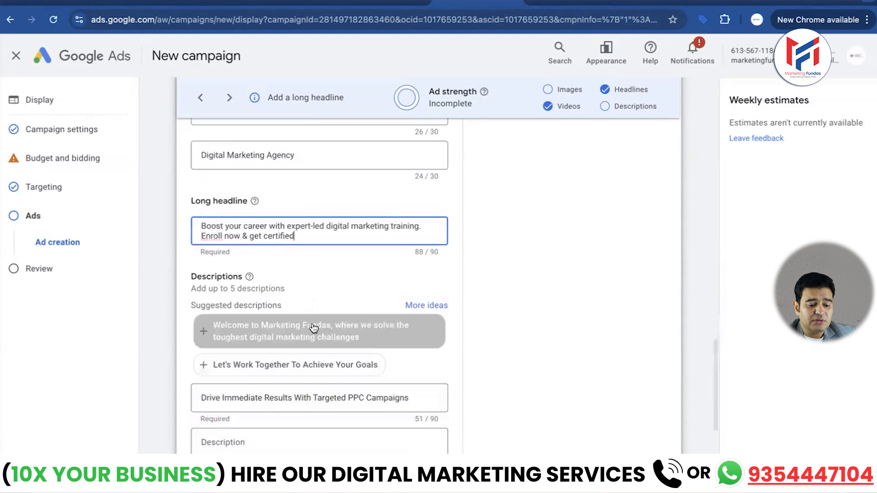
click(297, 404)
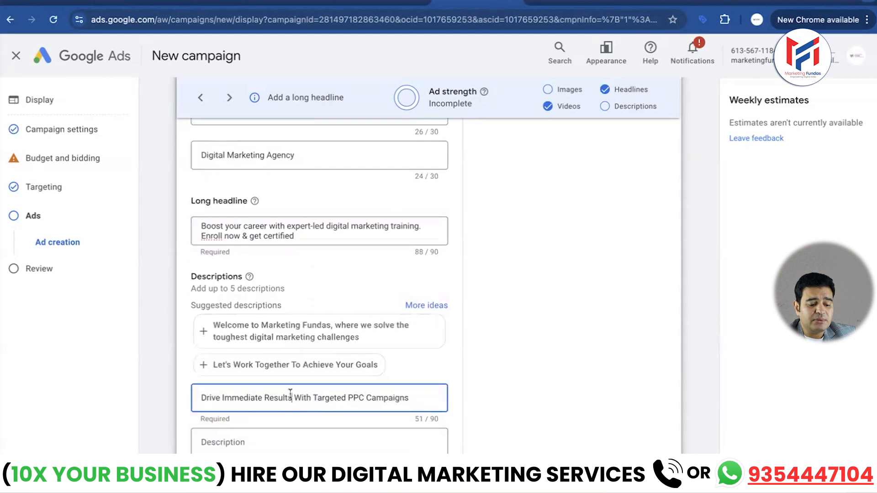
scroll(290, 395, down, 4)
key(shift+alt+Left)
key(shift+alt+Left)
key(shift+alt+Left)
key(shift+alt+Left)
key(shift+alt+Left)
key(shift+alt+Left)
key(shift+alt+Left)
key(BackSpace)
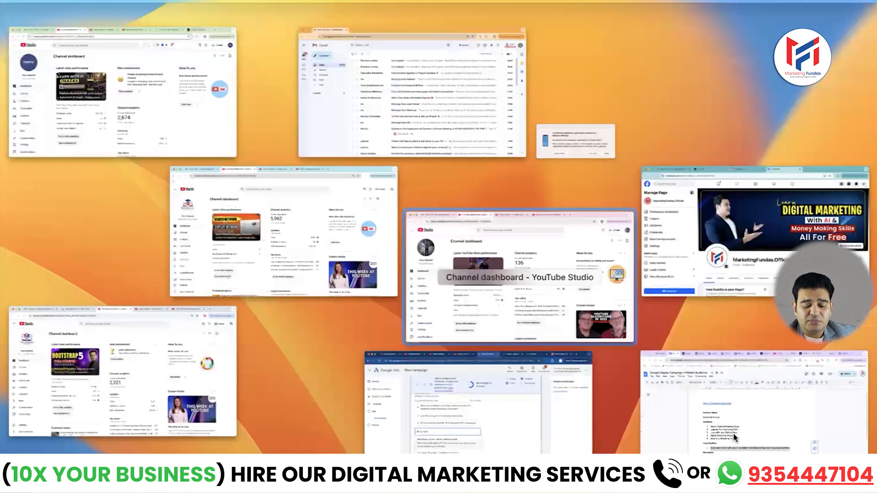
- Fill the first description with "Enroll in our digital marketing course today and start your journey to success." from the Google Docs document
click(680, 420)
drag(544, 420, 266, 422)
key(super+c)
scroll(267, 422, down, 7)
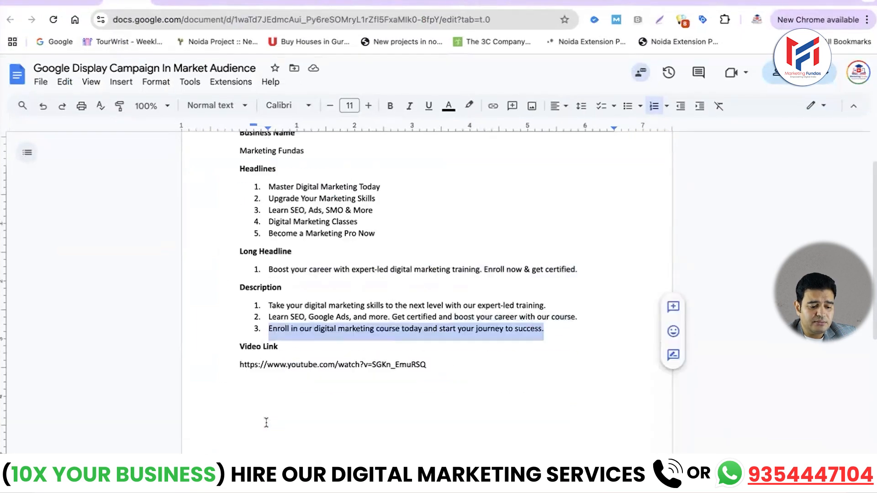
scroll(266, 422, up, 4)
key(ctrl+Up)
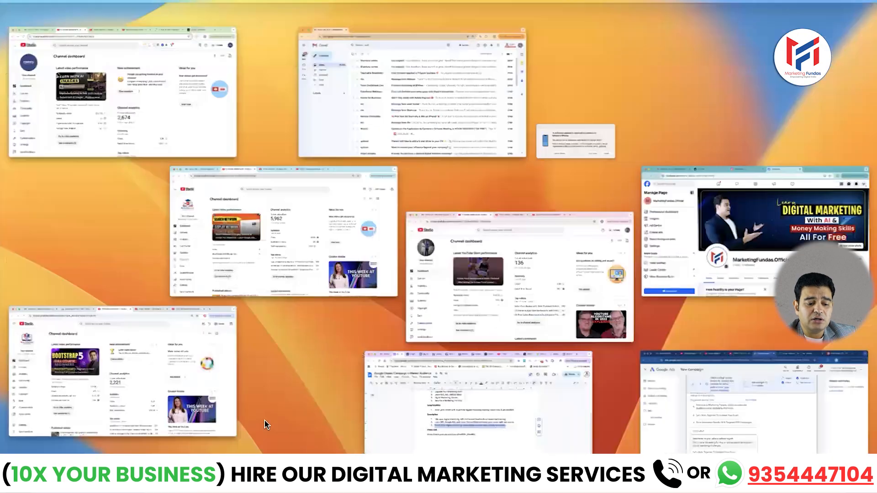
click(743, 438)
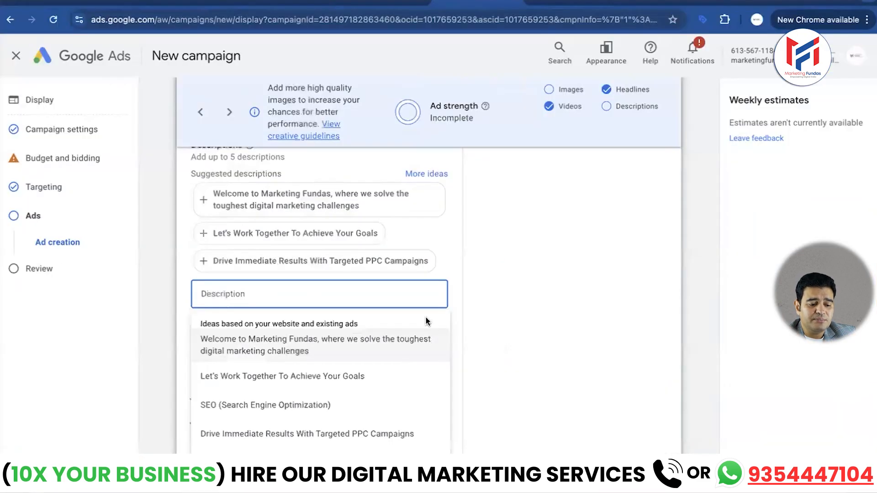
key(super+v)
click(462, 335)
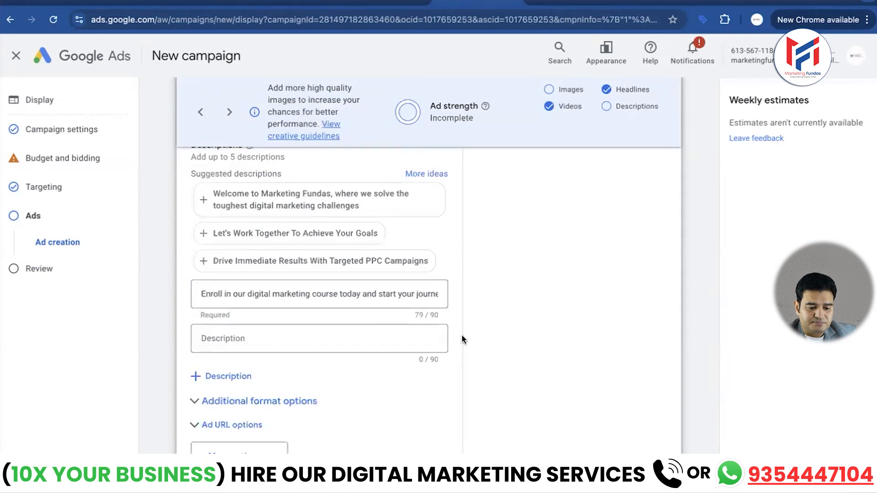
- Fill the second description with "Learn SEO, Google Ads, and more. Get certified and boost your career with our course." from the Google Docs document
click(333, 341)
key(ctrl+Up)
click(768, 440)
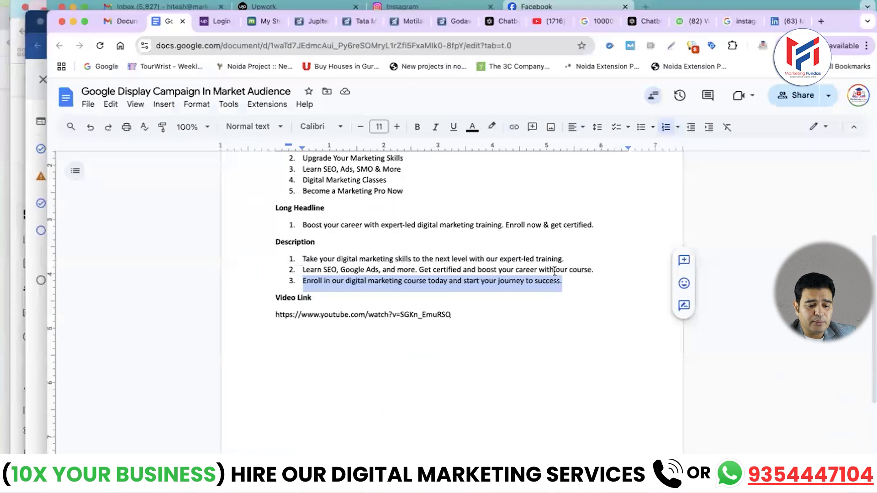
drag(577, 258, 269, 257)
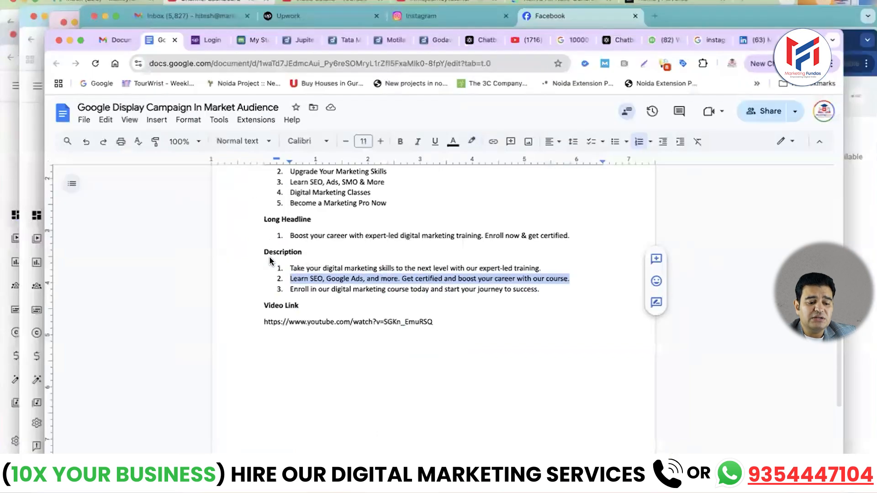
key(ctrl+Up)
click(728, 432)
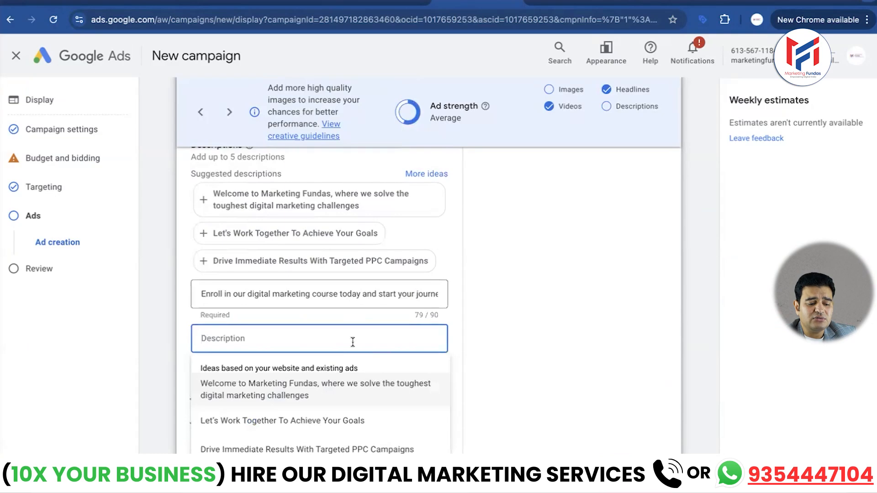
key(super+v)
- Use the suggested ideas "Let's Work Together To Achieve Your Goals" and "Drive Immediate Results With Targeted PPC Campaigns" as the third and fourth descriptions
scroll(331, 322, down, 1)
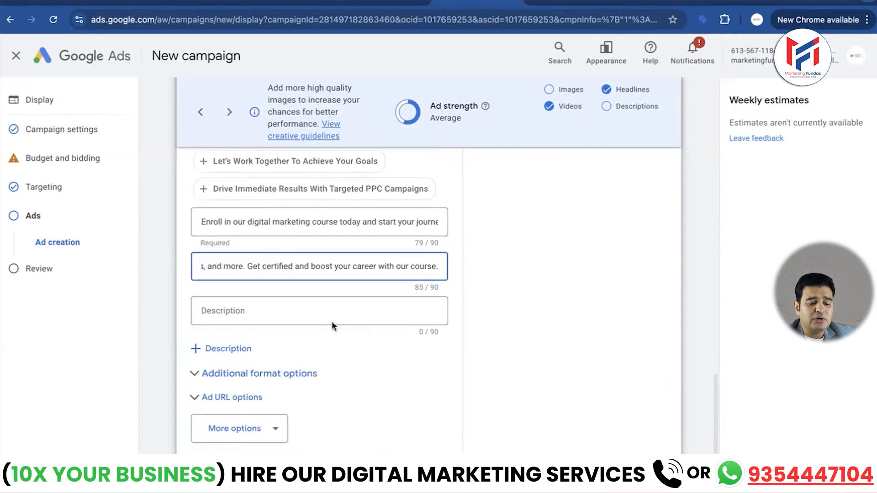
click(303, 310)
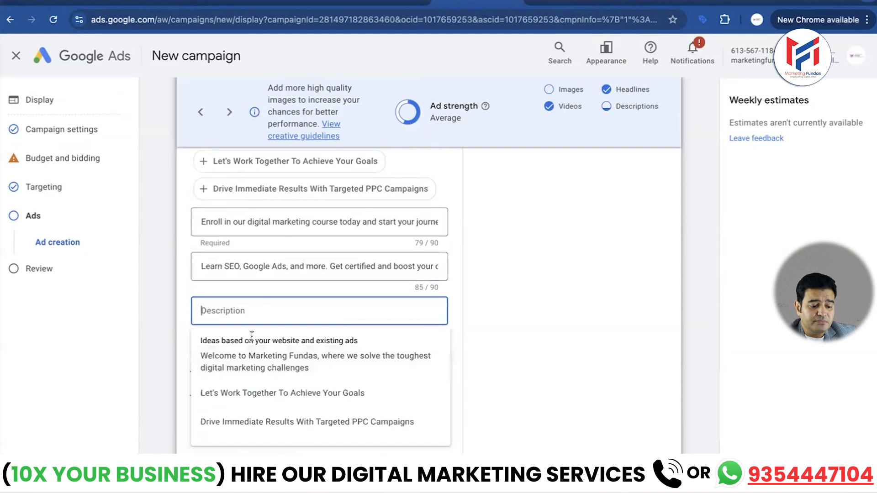
click(245, 393)
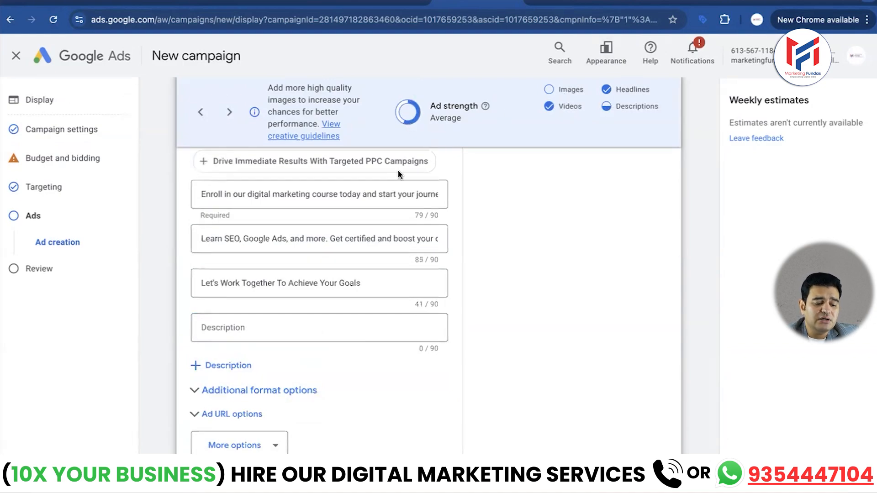
scroll(391, 254, down, 2)
click(347, 253)
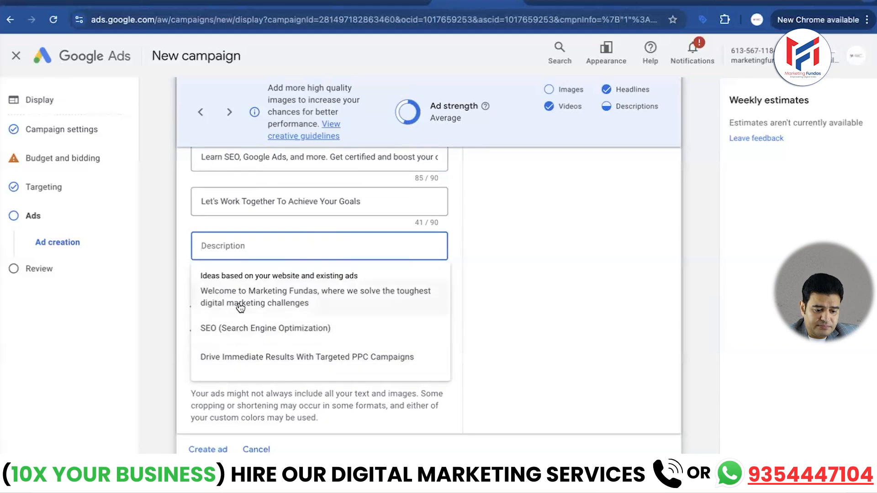
click(240, 361)
- Expand the ad's additional settings and set the call to action text to "Visit Site"
scroll(215, 326, down, 1)
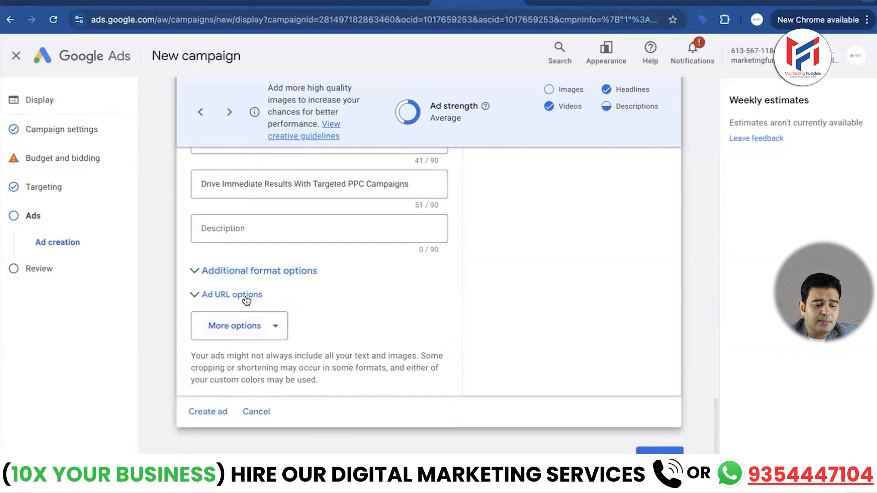
click(254, 327)
click(207, 336)
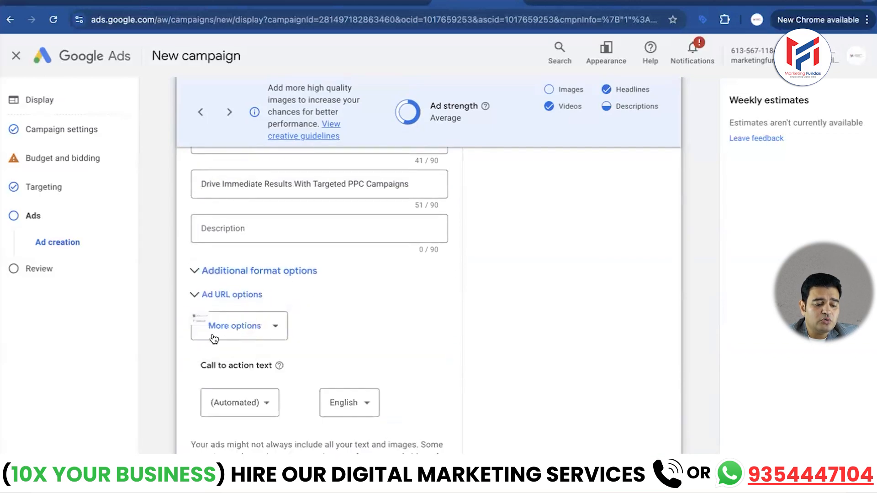
scroll(313, 352, down, 1)
click(268, 393)
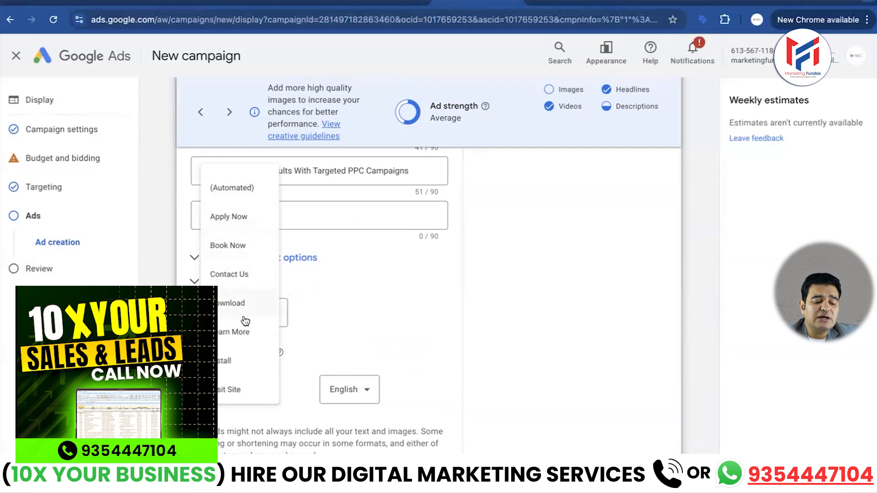
scroll(245, 319, down, 3)
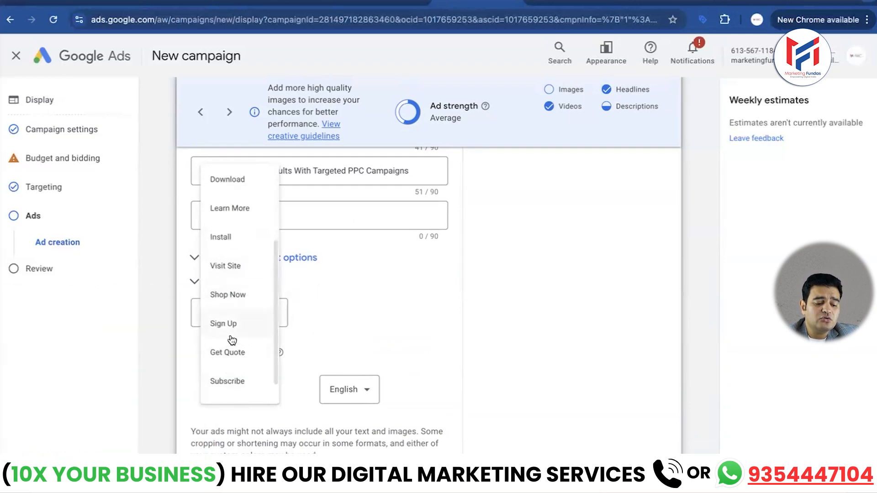
scroll(233, 329, up, 3)
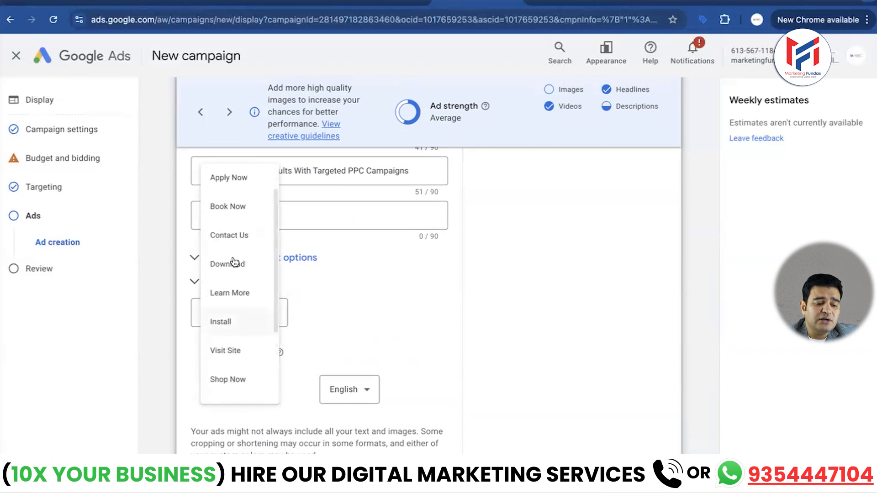
scroll(231, 323, up, 1)
scroll(227, 327, down, 2)
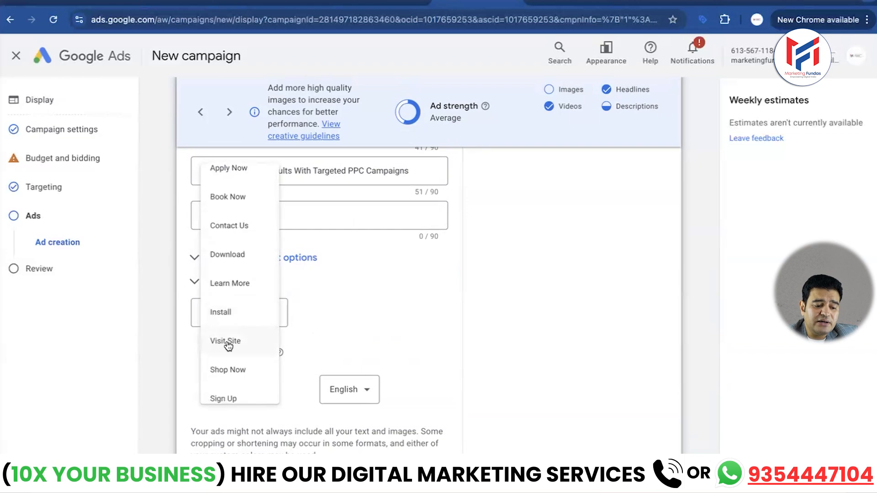
click(228, 341)
- Create the responsive display ad from the completed assets and text, adding it to the campaign
scroll(339, 347, down, 2)
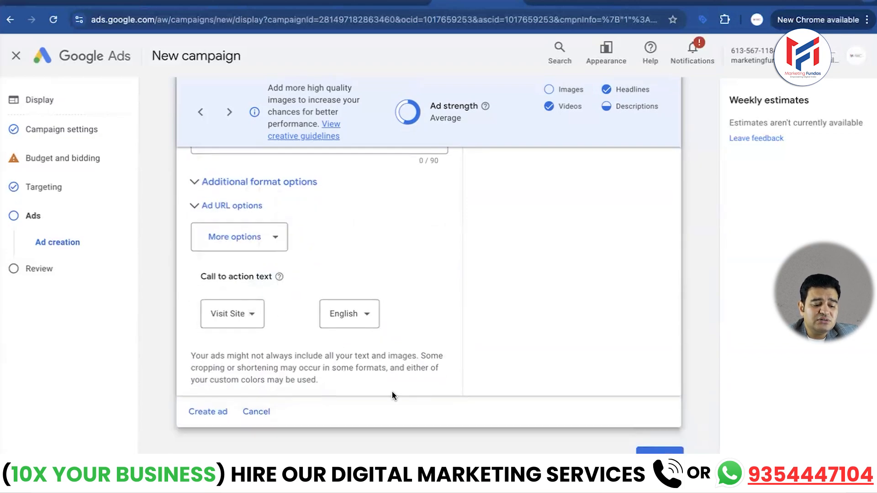
click(211, 412)
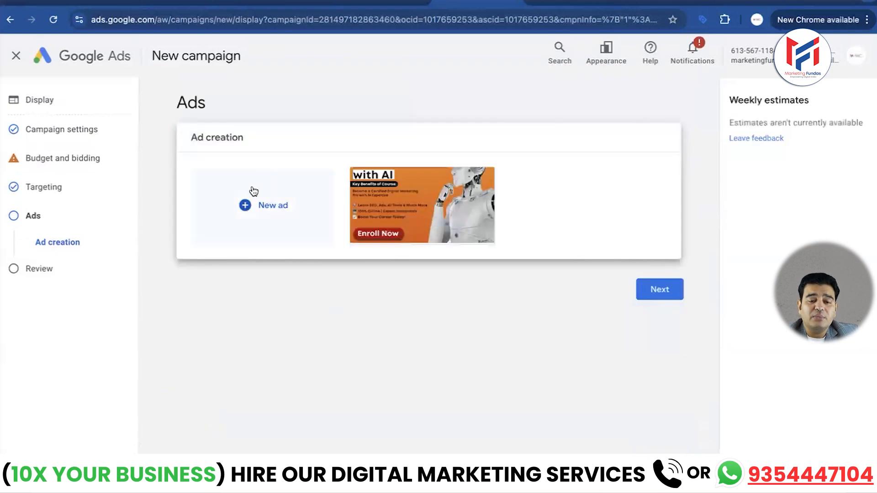
mouse_move(442, 190)
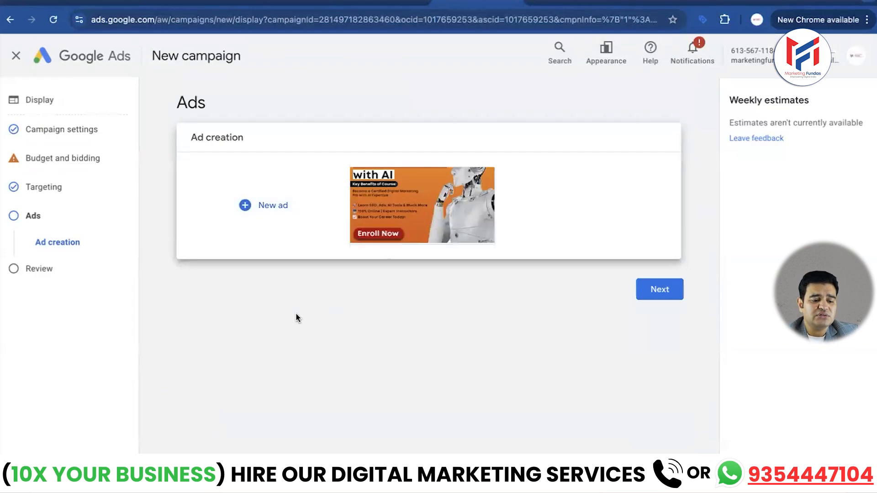